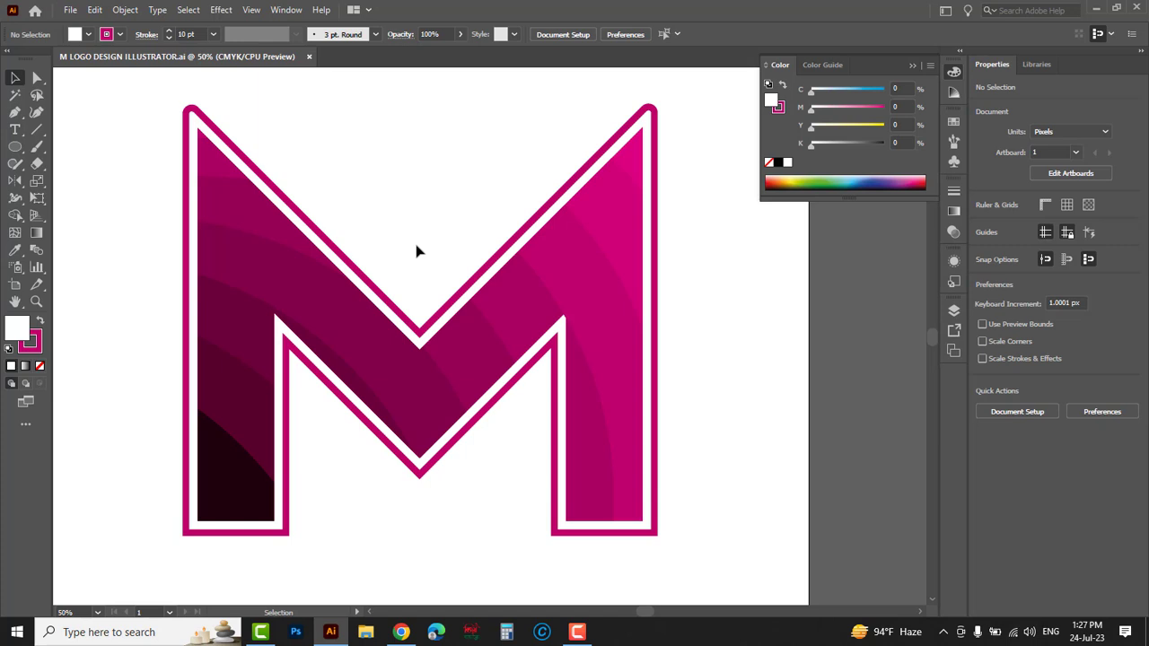
Step: Select and deselect the finished M logo artwork, then close its document
{"action": "left_click_drag", "start_coordinate": [147, 90], "coordinate": [687, 559]}
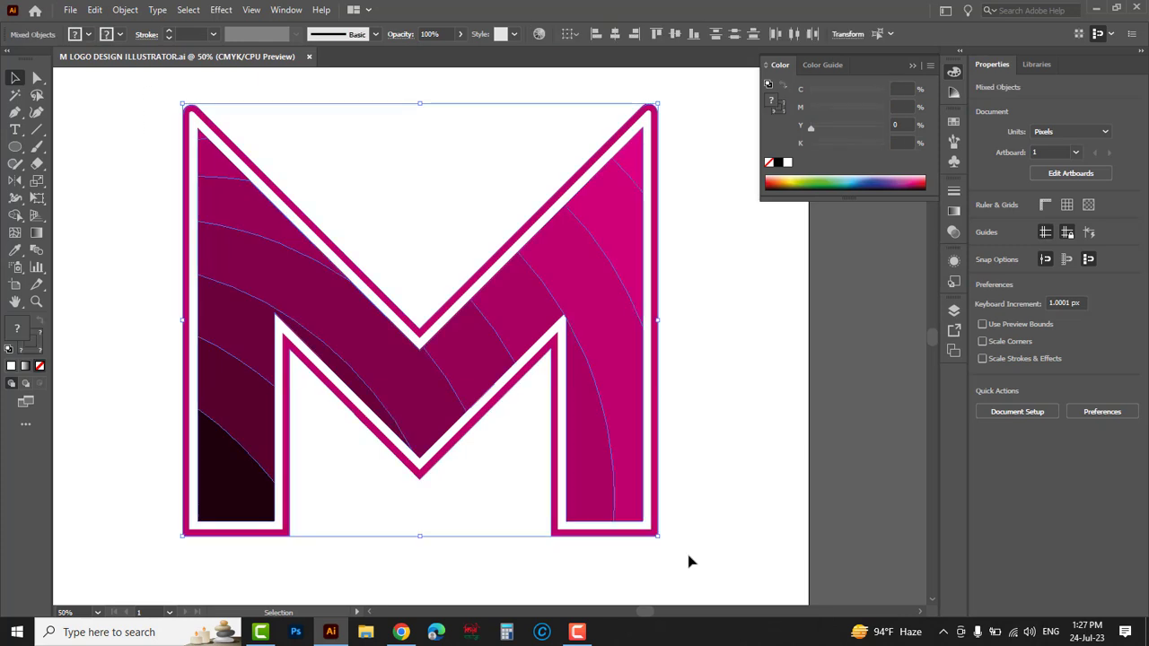
{"action": "left_click", "coordinate": [704, 488]}
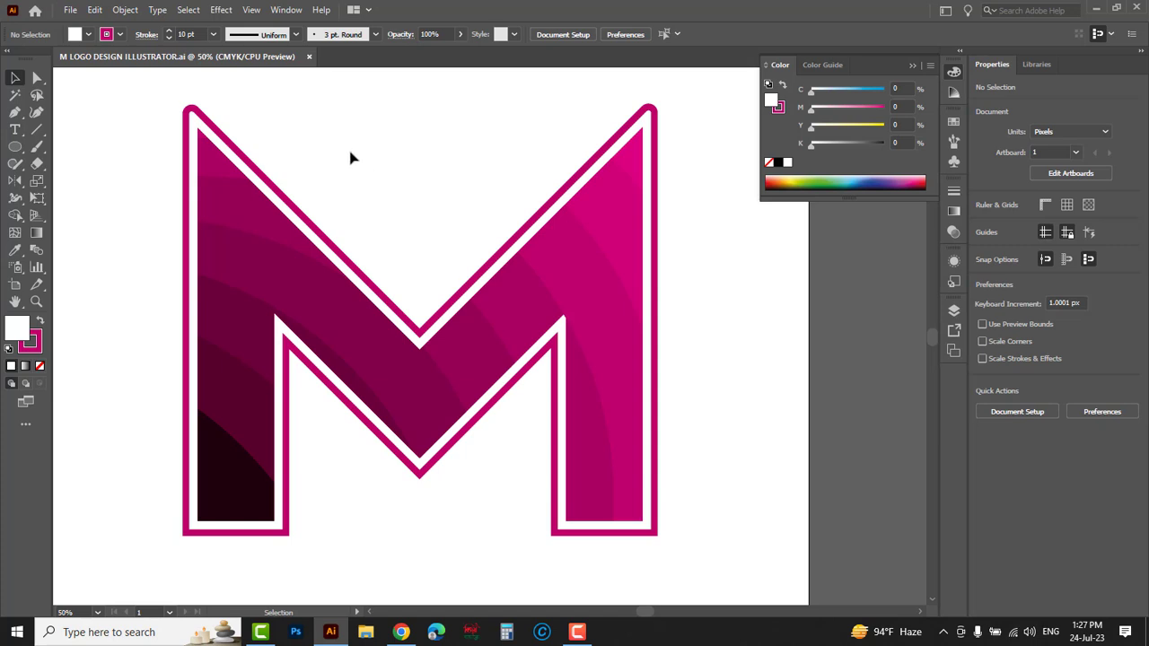
{"action": "left_click", "coordinate": [310, 58]}
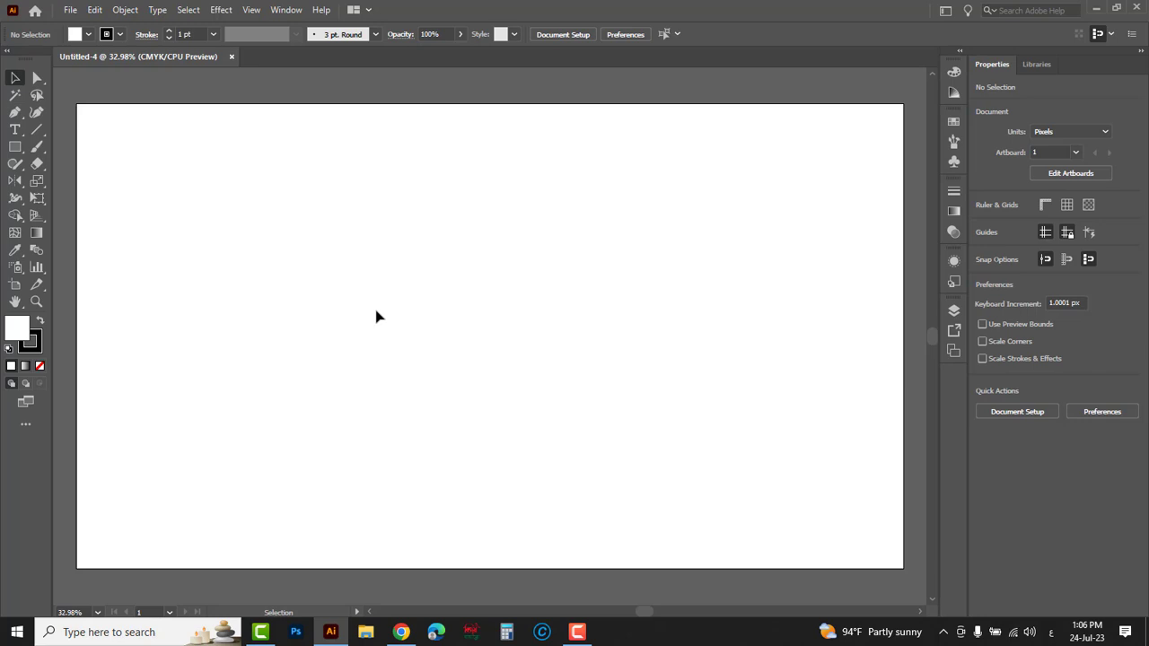
Step: Draw a tall, narrow rectangle about 117 by 600 px on the artboard for the M's left leg
{"action": "left_click_drag", "start_coordinate": [15, 147], "coordinate": [95, 155]}
{"action": "left_click_drag", "start_coordinate": [237, 189], "coordinate": [289, 446]}
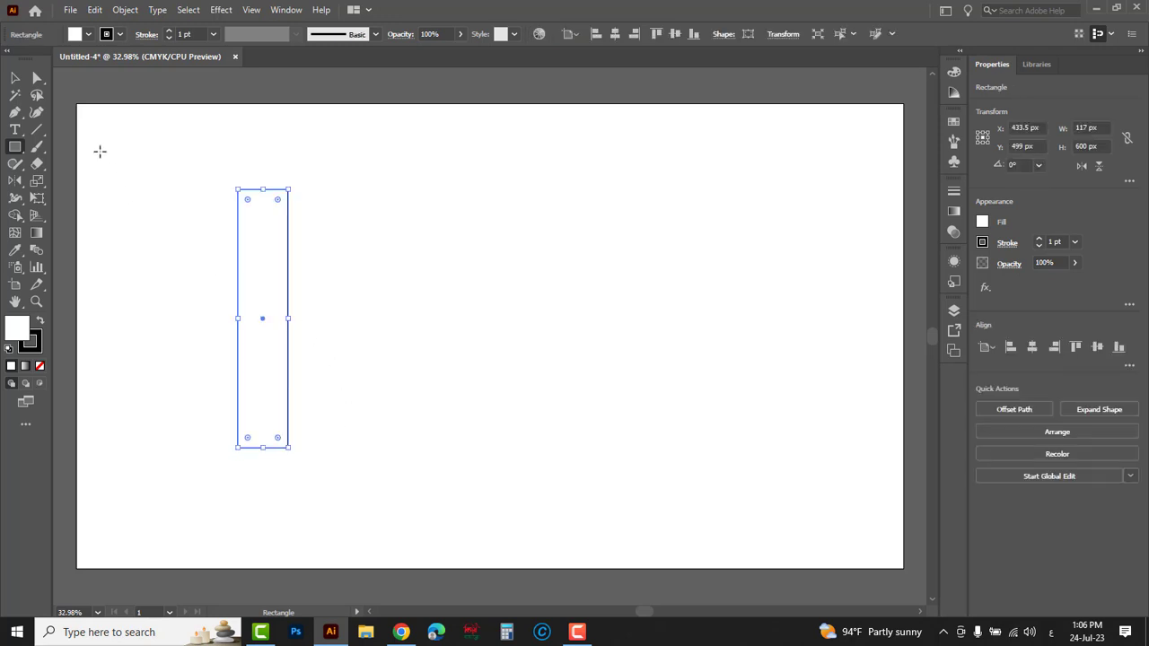
{"action": "left_click", "coordinate": [15, 79]}
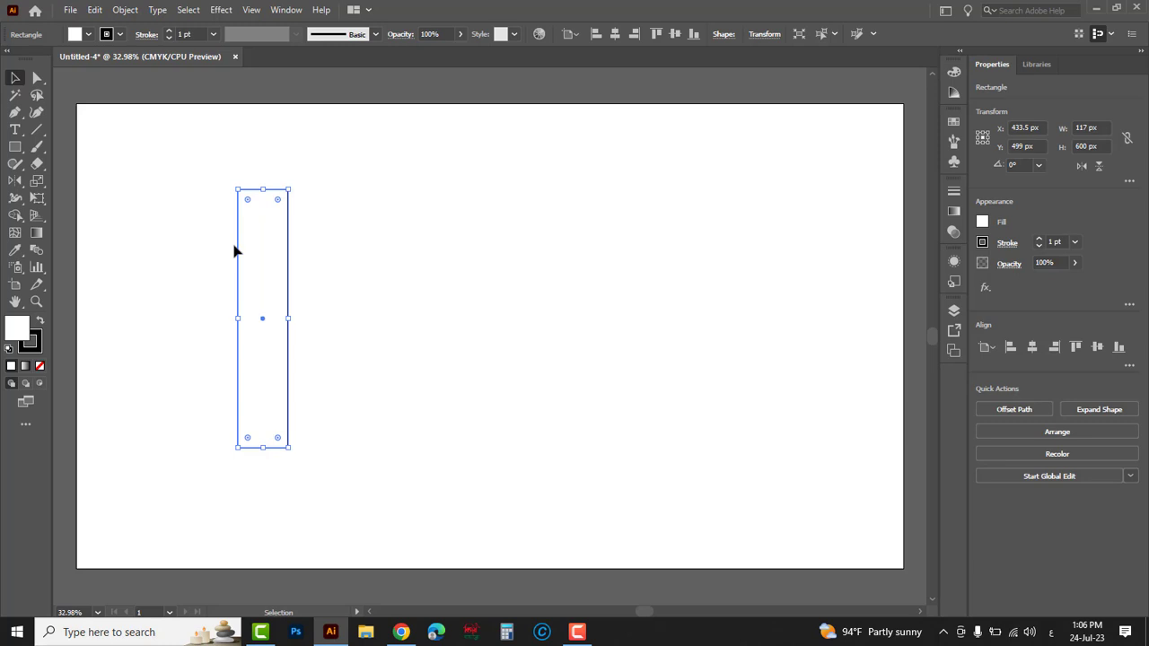
Step: Duplicate the rectangle twice to its right, one copy for the middle and one for the M's right leg
{"action": "left_click_drag", "start_coordinate": [239, 251], "coordinate": [311, 242]}
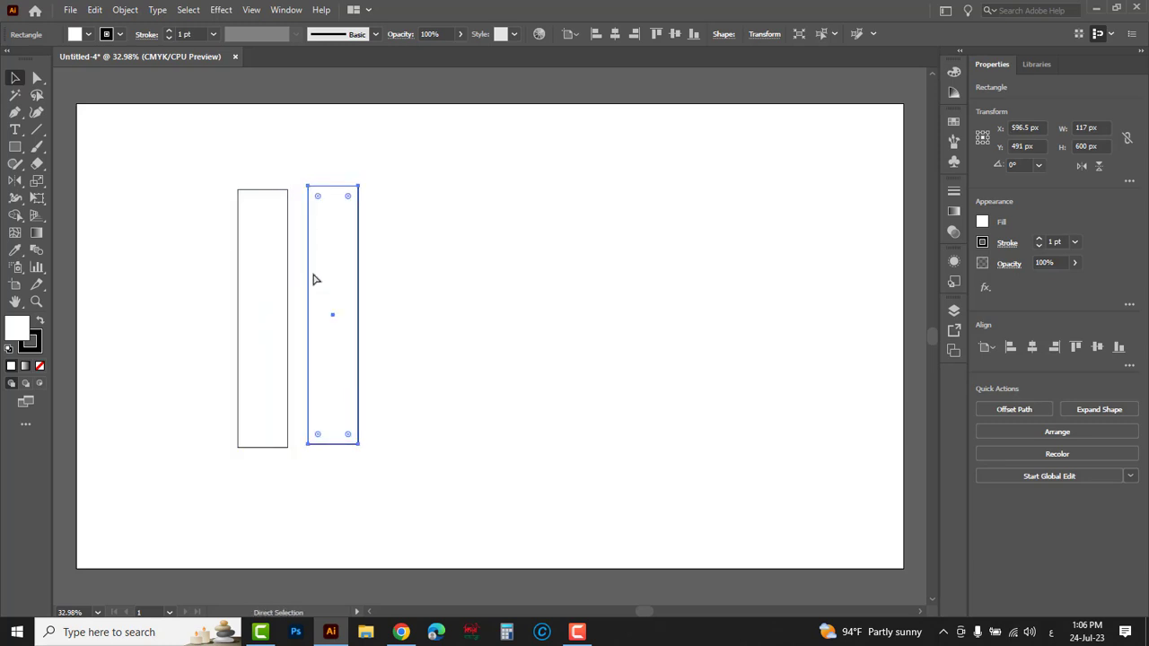
{"action": "key", "text": "ctrl+z"}
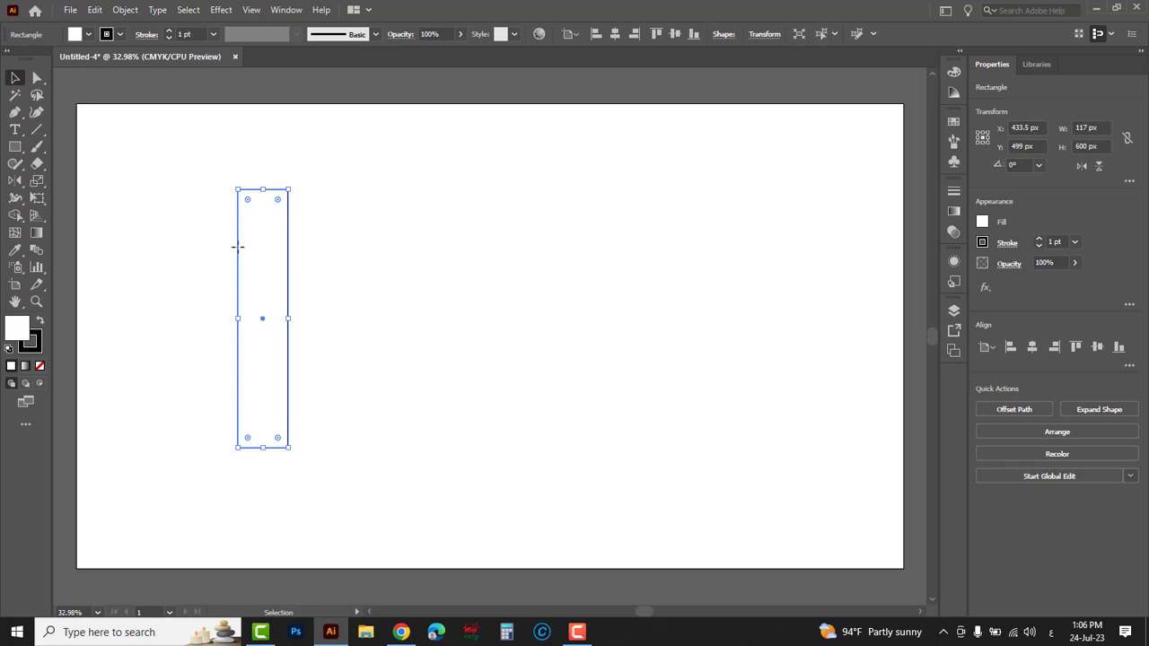
{"action": "left_click_drag", "start_coordinate": [237, 247], "coordinate": [356, 261]}
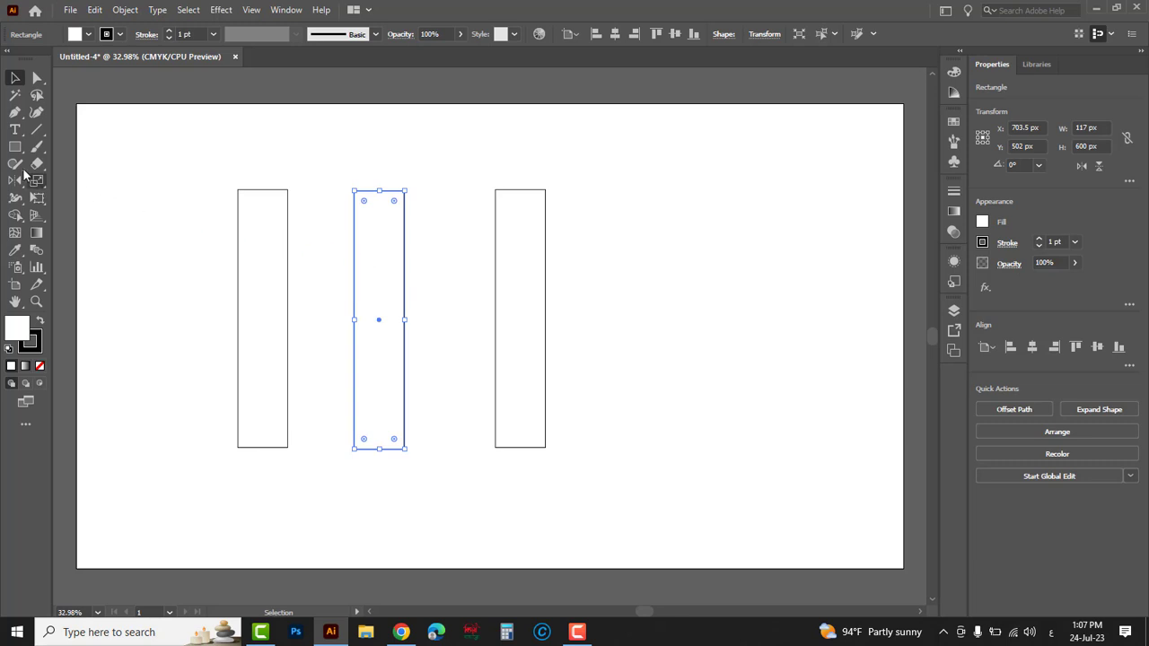
Step: Rotate the middle rectangle to 315° and duplicate the resulting diagonal bar to its left
{"action": "left_click_drag", "start_coordinate": [16, 180], "coordinate": [79, 185]}
{"action": "left_click_drag", "start_coordinate": [422, 173], "coordinate": [492, 228]}
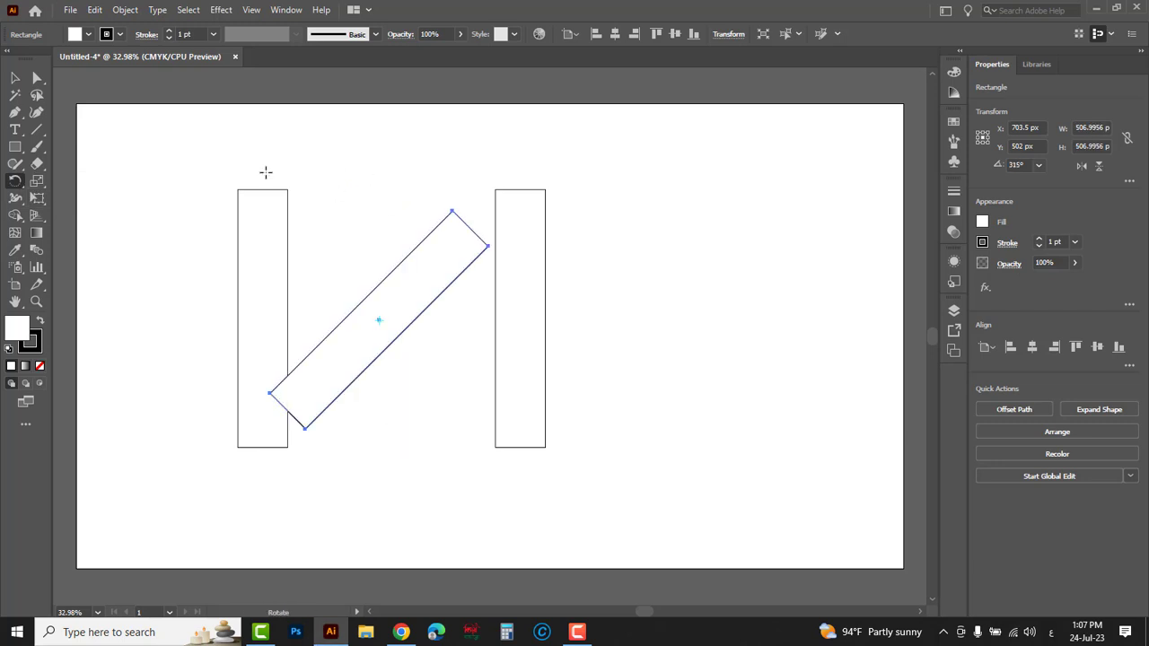
{"action": "left_click", "coordinate": [15, 79]}
{"action": "left_click_drag", "start_coordinate": [443, 293], "coordinate": [383, 294]}
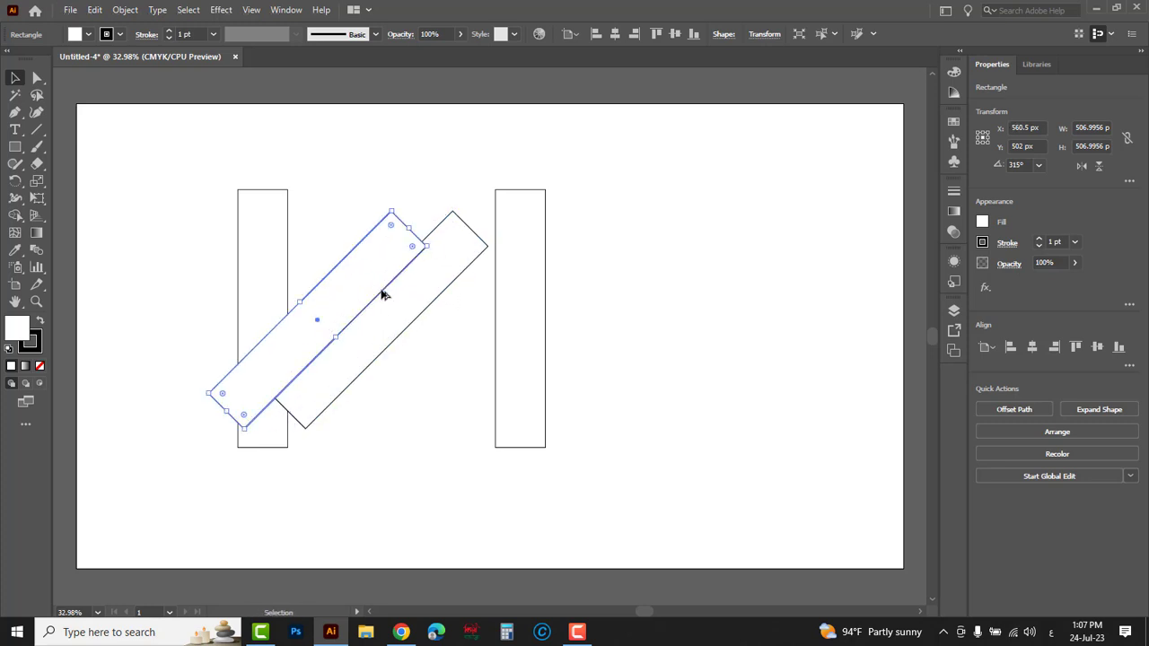
Step: Reflect the duplicated diagonal bar across the vertical axis
{"action": "key", "text": "o"}
{"action": "key", "text": "Return"}
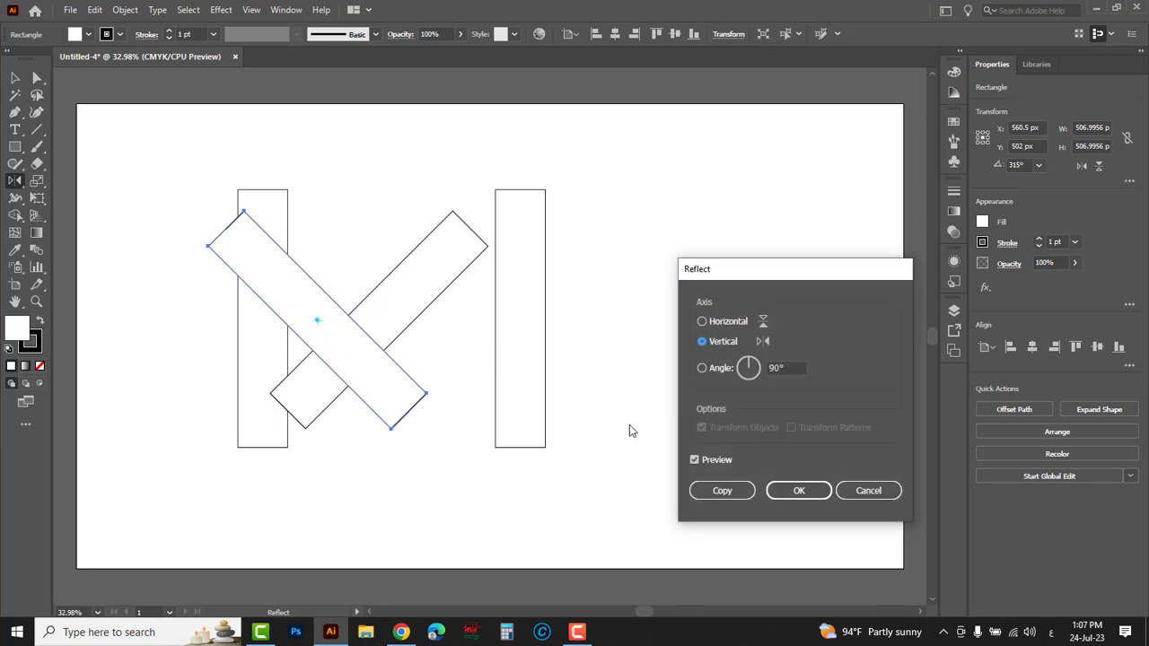
{"action": "left_click", "coordinate": [777, 489]}
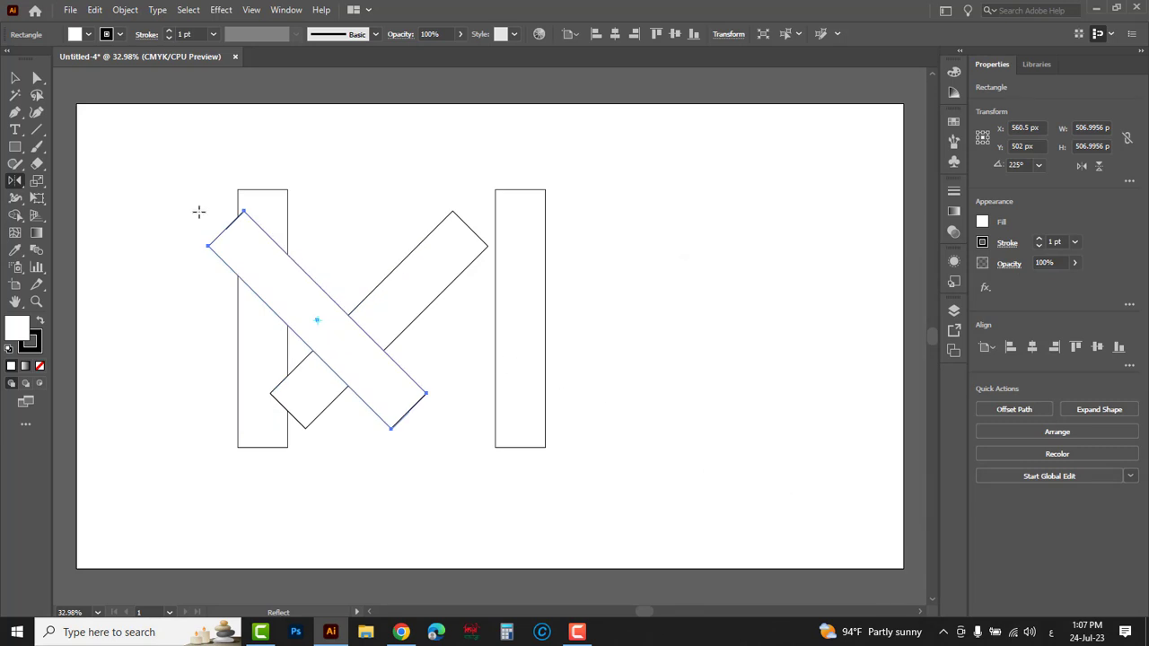
Step: Move the reflected bar left so its lowest corner comes close to the other diagonal's lowest corner
{"action": "left_click", "coordinate": [16, 78]}
{"action": "left_click", "coordinate": [351, 436]}
{"action": "key", "text": "ctrl+space"}
{"action": "left_click_drag", "start_coordinate": [207, 287], "coordinate": [493, 490]}
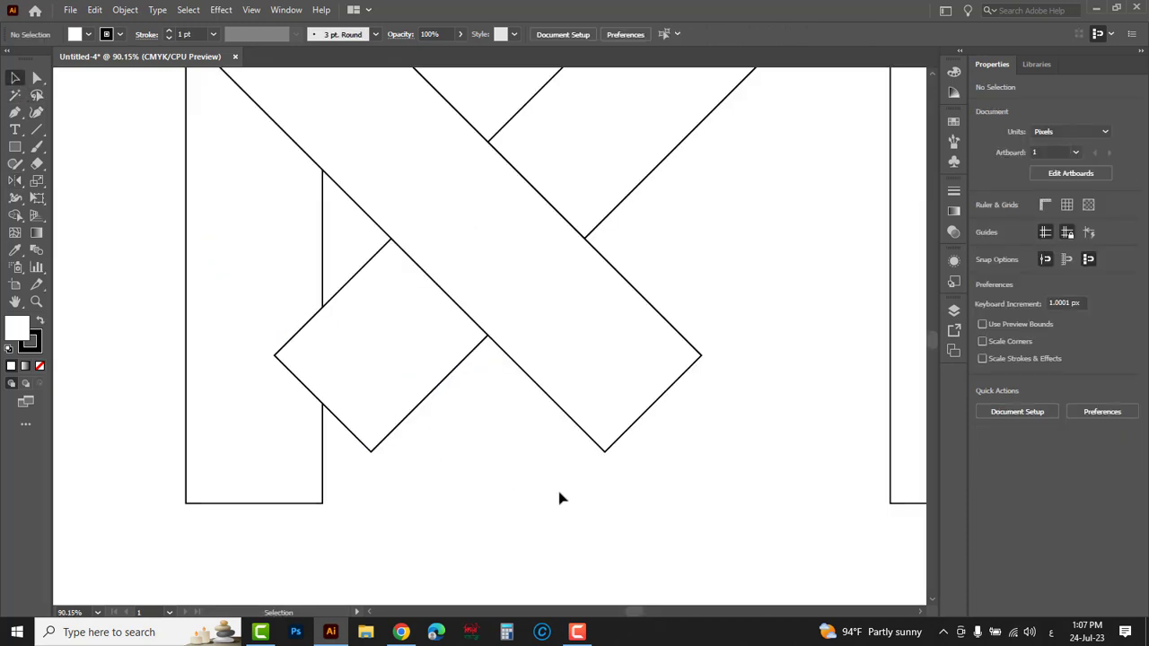
{"action": "left_click_drag", "start_coordinate": [604, 456], "coordinate": [374, 452]}
Step: Align the two diagonals' lowest corners exactly in Outline view to form a V, and return to the normal preview
{"action": "left_click_drag", "start_coordinate": [334, 401], "coordinate": [423, 477]}
{"action": "key", "text": "ctrl+y"}
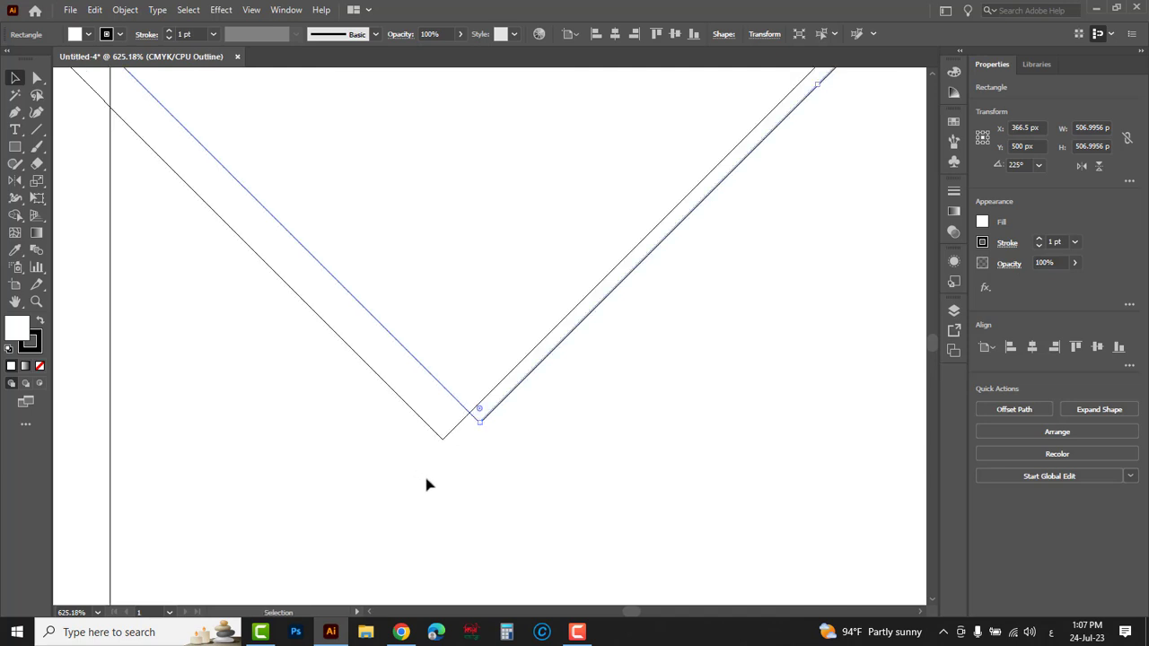
{"action": "left_click", "coordinate": [503, 470]}
{"action": "left_click_drag", "start_coordinate": [481, 427], "coordinate": [443, 438]}
{"action": "left_click", "coordinate": [489, 473]}
{"action": "key", "text": "a"}
{"action": "key", "text": "ctrl+y"}
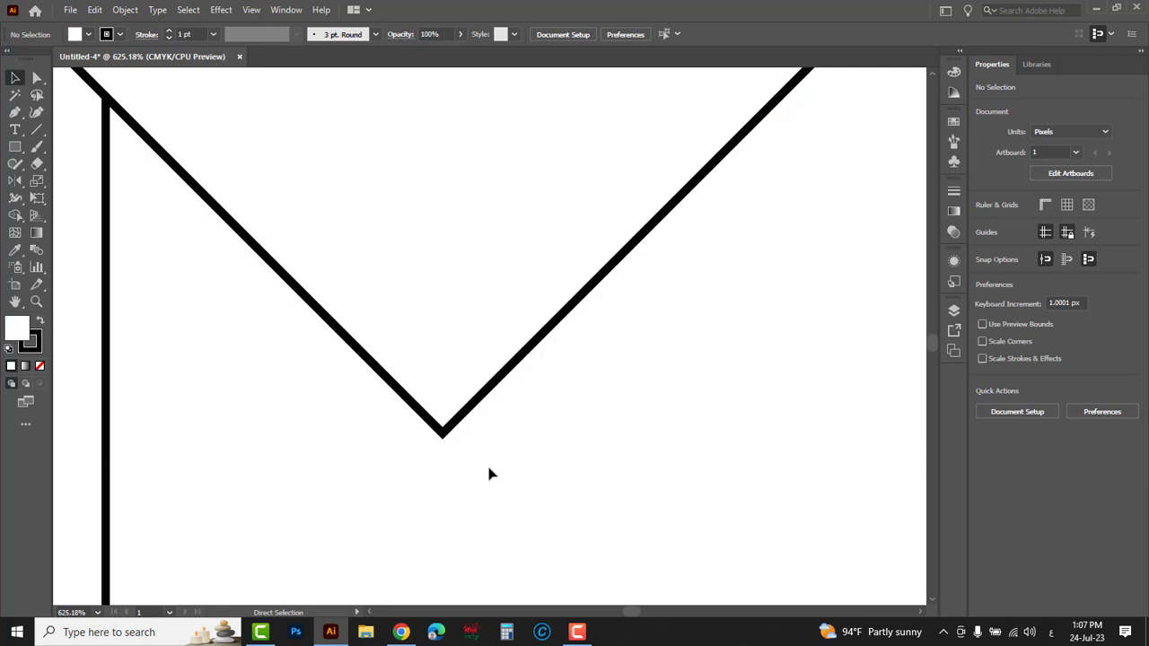
Step: Move both diagonal bars together so the V's upper-left corner lines up with the left leg's outer edge
{"action": "key", "text": "z"}
{"action": "scroll", "coordinate": [489, 467], "scroll_direction": "down", "scroll_amount": 2}
{"action": "scroll", "coordinate": [490, 465], "scroll_direction": "down", "scroll_amount": 4}
{"action": "scroll", "coordinate": [489, 463], "scroll_direction": "down", "scroll_amount": 2}
{"action": "left_click_drag", "start_coordinate": [607, 195], "coordinate": [514, 545]}
{"action": "scroll", "coordinate": [511, 455], "scroll_direction": "down", "scroll_amount": 3}
{"action": "left_click_drag", "start_coordinate": [511, 226], "coordinate": [481, 456]}
{"action": "left_click_drag", "start_coordinate": [438, 395], "coordinate": [503, 366]}
{"action": "left_click", "coordinate": [398, 272]}
Step: Move the right leg left so its outer edge lines up with the V's upper-right corner
{"action": "left_click_drag", "start_coordinate": [419, 284], "coordinate": [725, 498]}
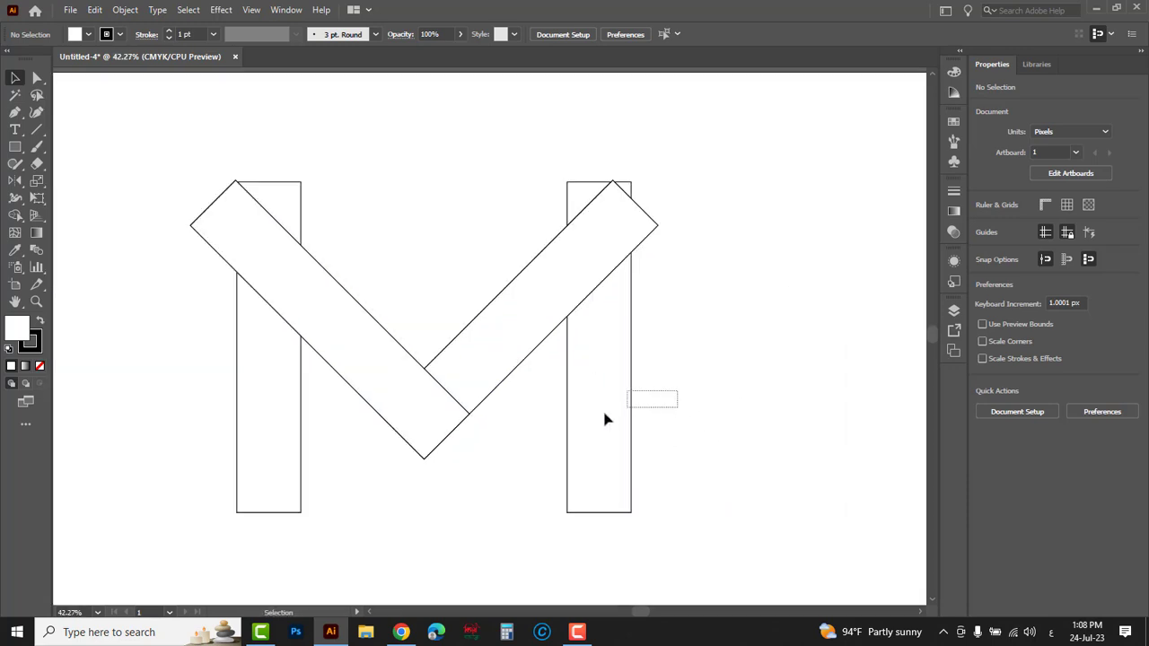
{"action": "left_click_drag", "start_coordinate": [626, 414], "coordinate": [626, 414]}
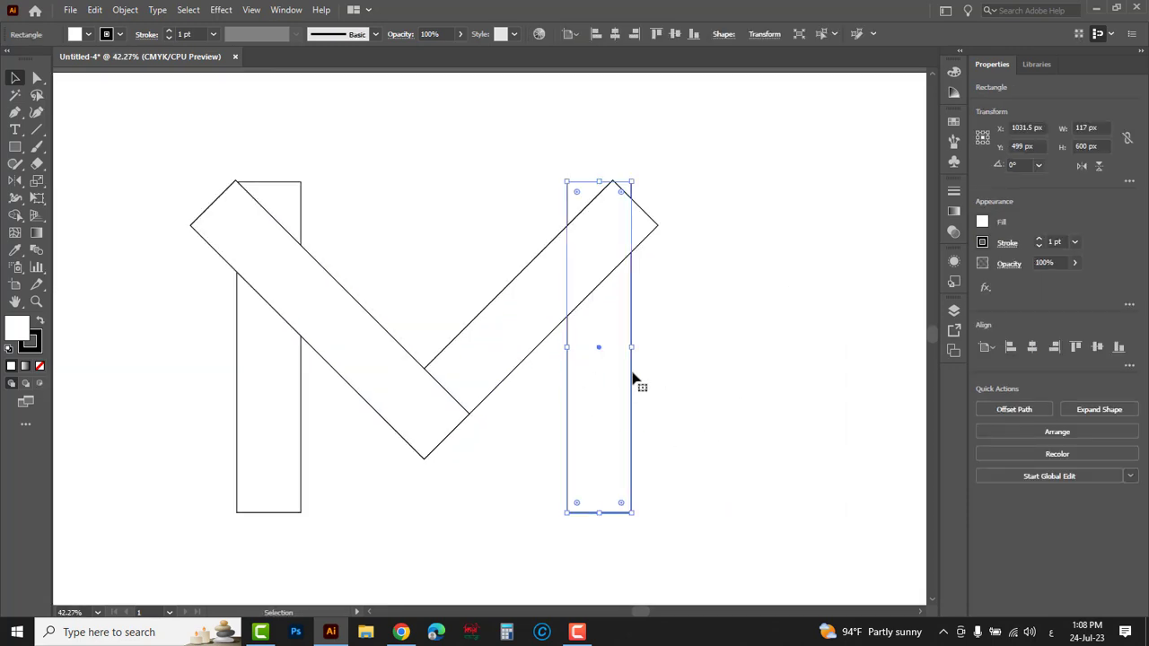
{"action": "left_click_drag", "start_coordinate": [633, 378], "coordinate": [613, 372]}
Step: Stretch both legs upward past the tops of the diagonals to a height of about 644 px
{"action": "left_click_drag", "start_coordinate": [707, 491], "coordinate": [201, 535]}
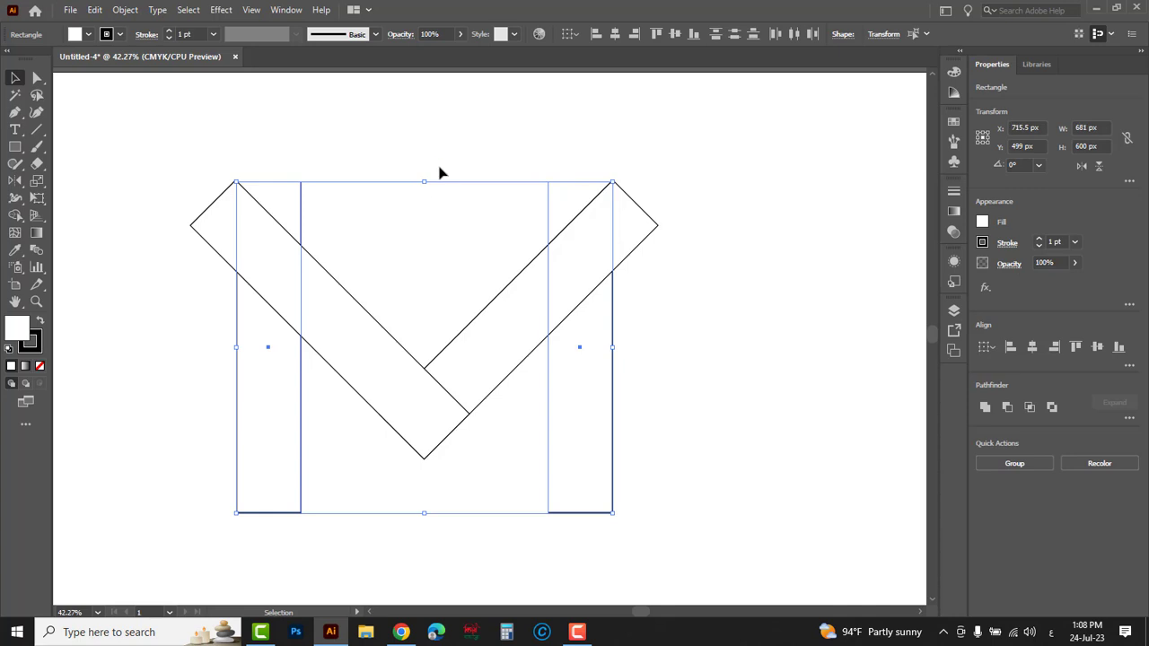
{"action": "left_click_drag", "start_coordinate": [427, 173], "coordinate": [428, 150]}
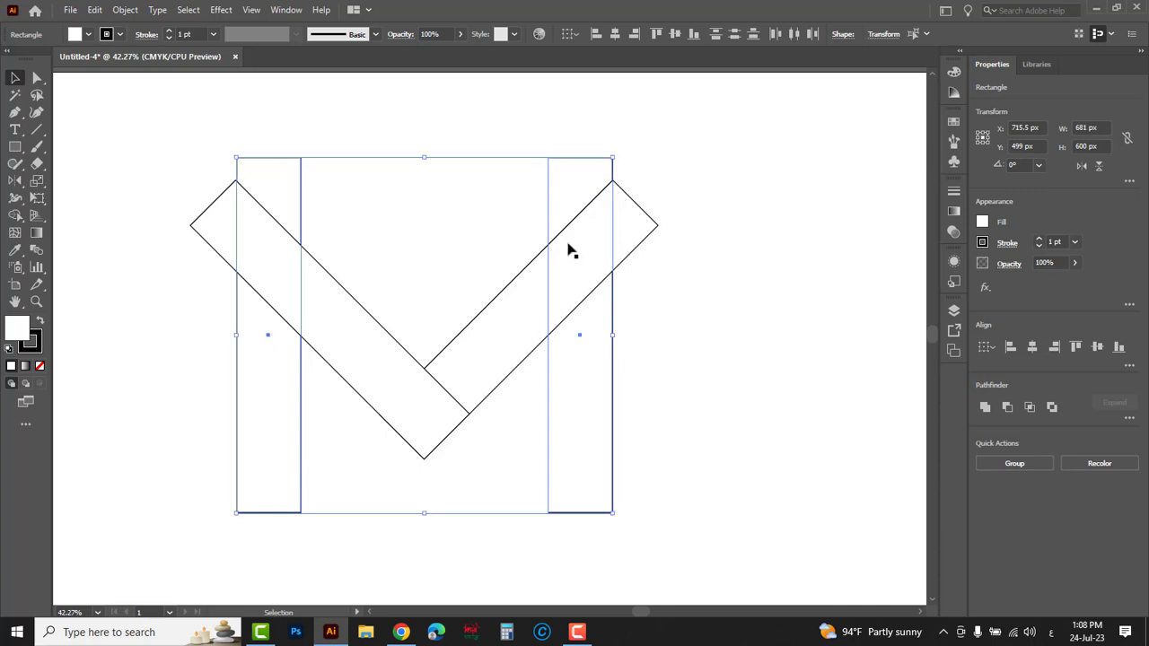
{"action": "left_click", "coordinate": [764, 423]}
Step: Remove the excess pieces outside the M from all four bars with the Shape Builder tool
{"action": "left_click_drag", "start_coordinate": [729, 496], "coordinate": [134, 164]}
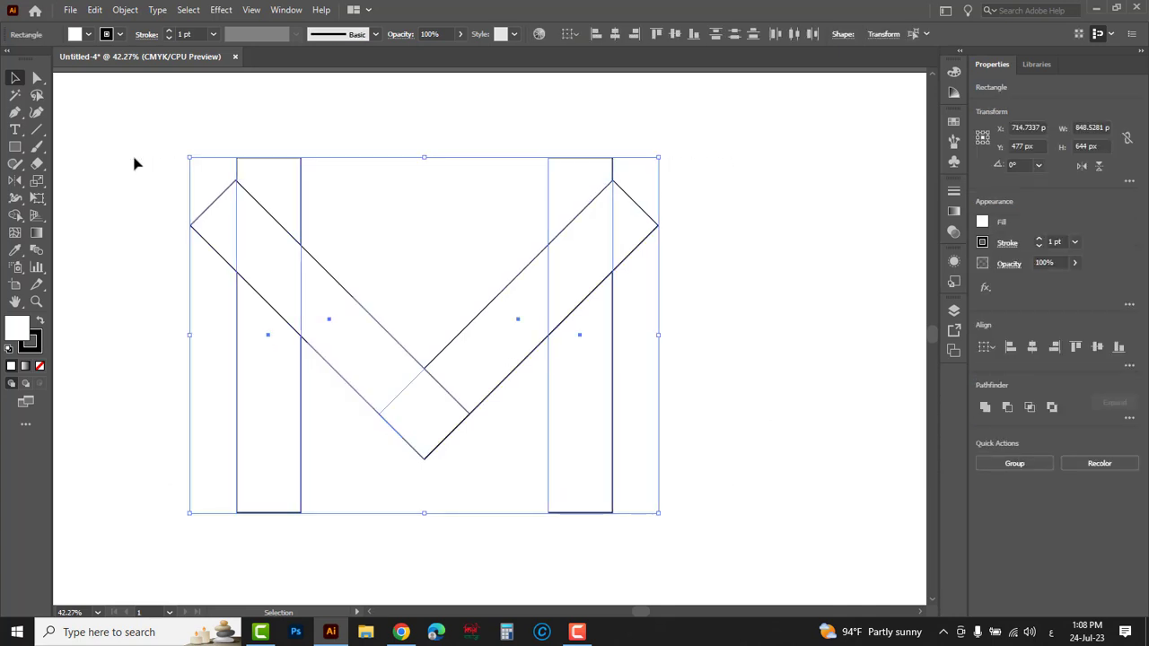
{"action": "left_click", "coordinate": [17, 215]}
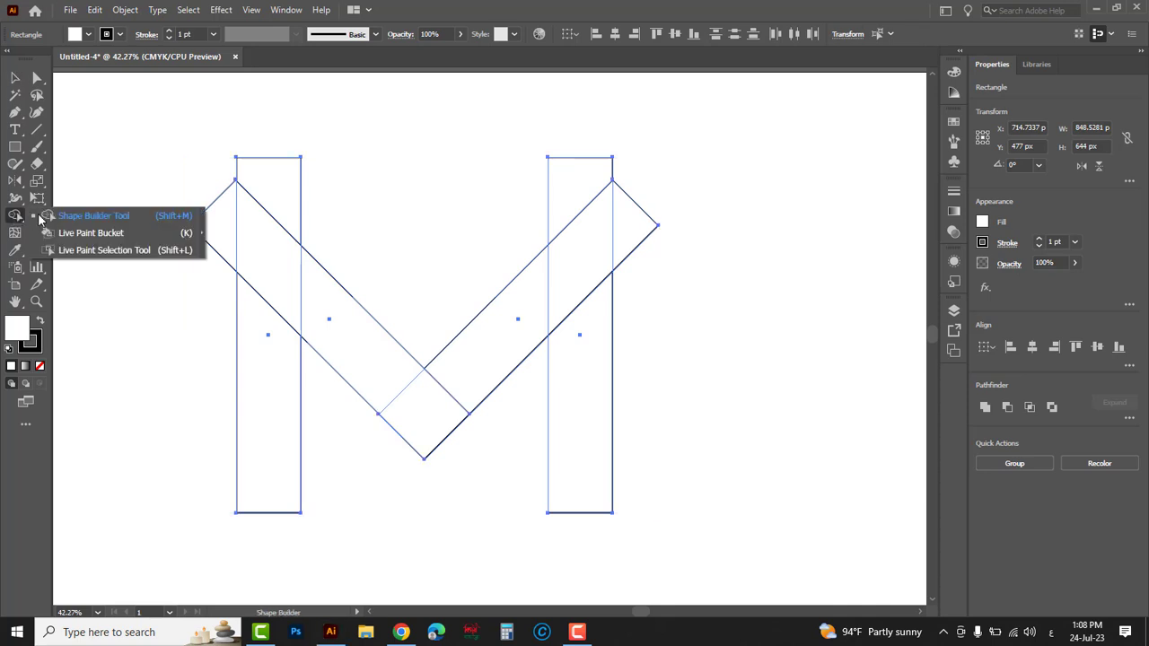
{"action": "left_click", "coordinate": [89, 217]}
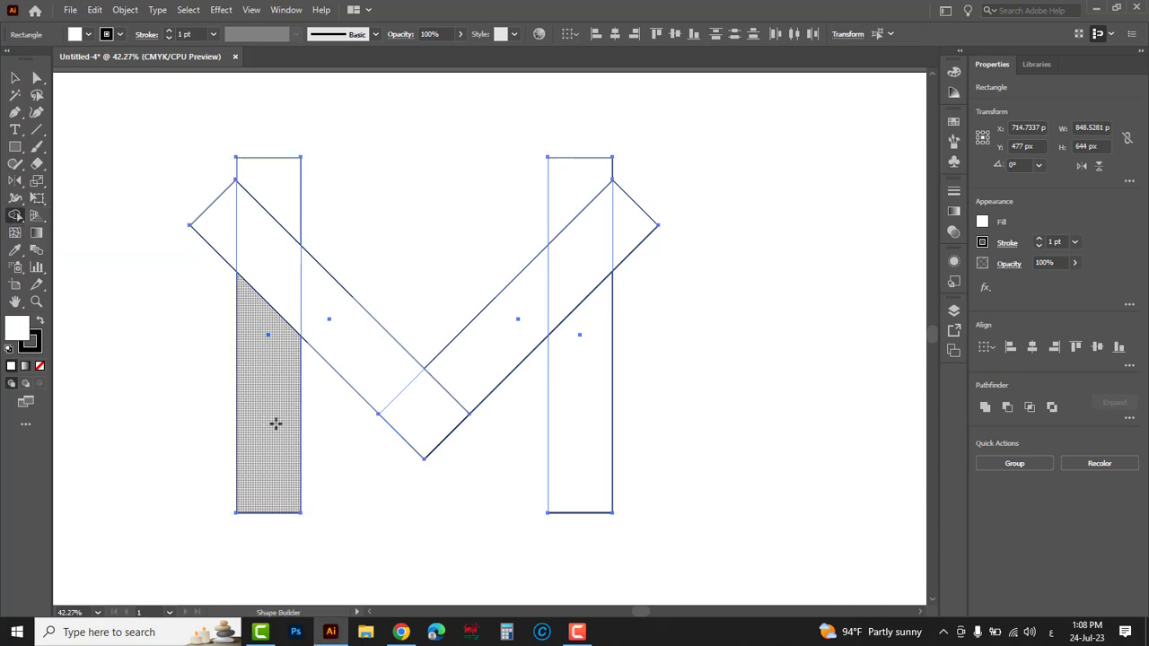
{"action": "left_click", "coordinate": [221, 195], "text": "alt"}
{"action": "left_click_drag", "start_coordinate": [322, 180], "coordinate": [326, 182]}
{"action": "mouse_move", "coordinate": [537, 180]}
{"action": "left_mouse_down"}
{"action": "mouse_move", "coordinate": [598, 145]}
{"action": "mouse_move", "coordinate": [650, 148]}
{"action": "left_mouse_up"}
{"action": "left_click_drag", "start_coordinate": [658, 160], "coordinate": [630, 284]}
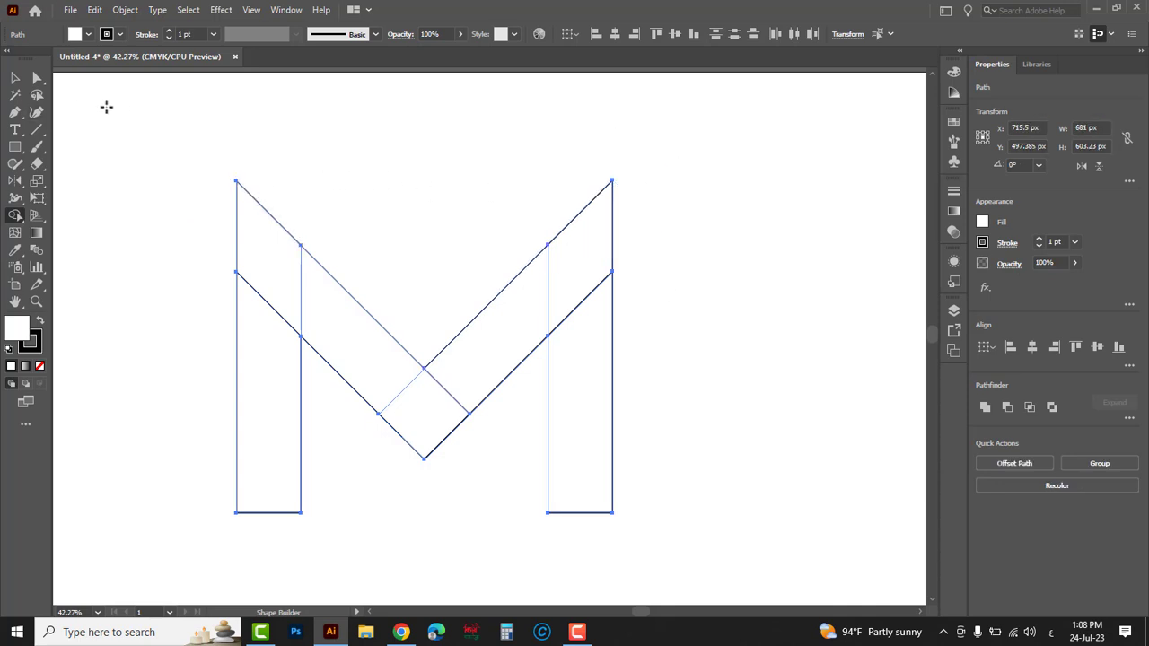
Step: Unite all the remaining pieces into a single M shape
{"action": "left_click", "coordinate": [14, 79]}
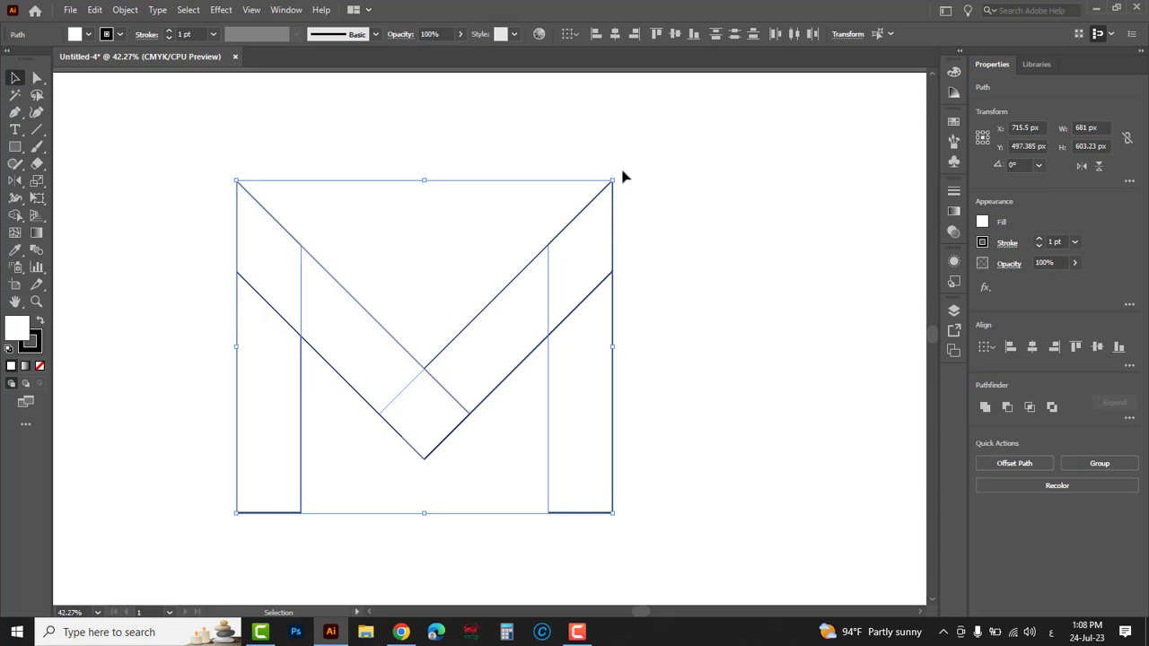
{"action": "left_click", "coordinate": [985, 409]}
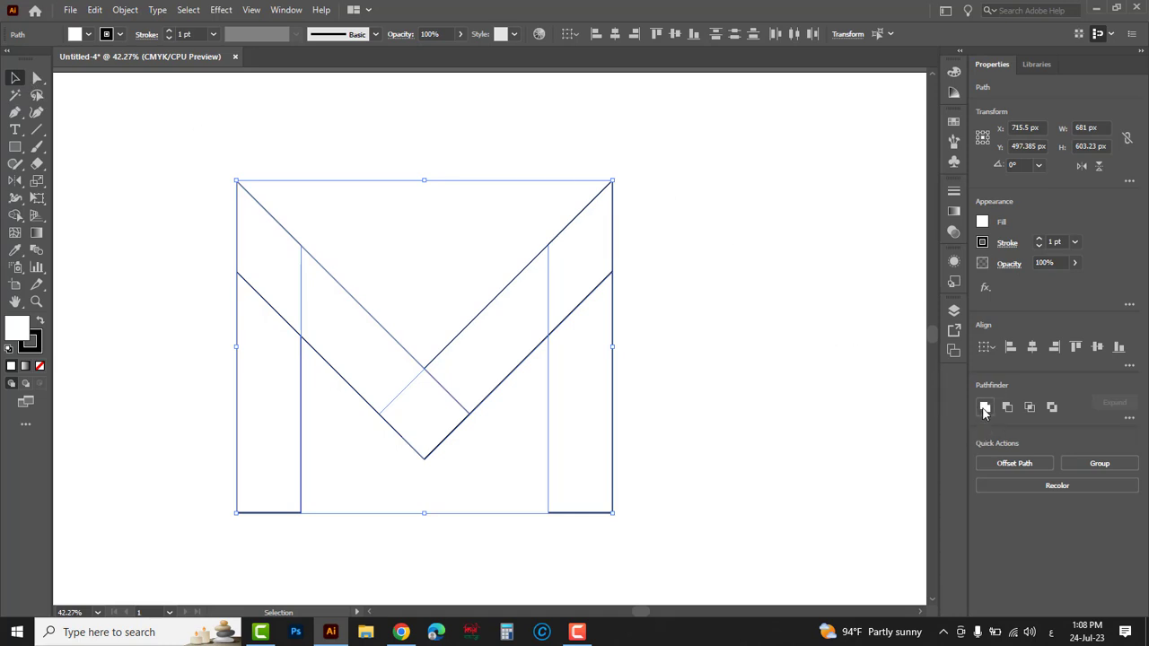
{"action": "left_click", "coordinate": [716, 309]}
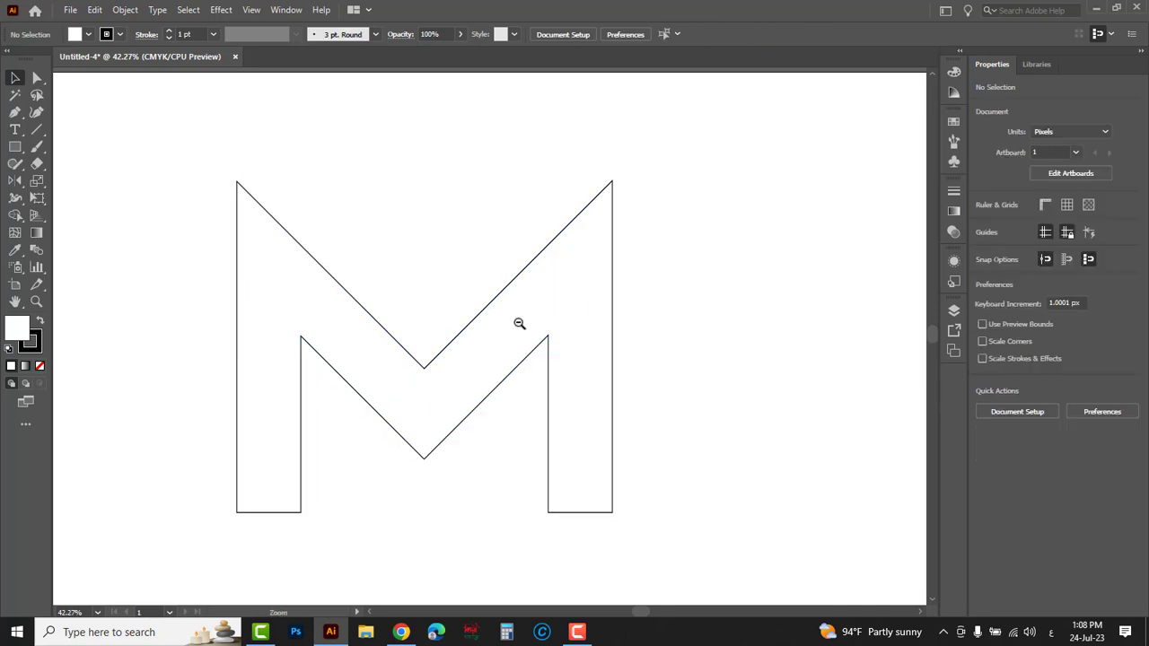
Step: Move the M shape right and slightly down, closer to the middle of the artboard
{"action": "left_click", "coordinate": [519, 323], "text": "ctrl+alt"}
{"action": "left_click_drag", "start_coordinate": [485, 338], "coordinate": [456, 243]}
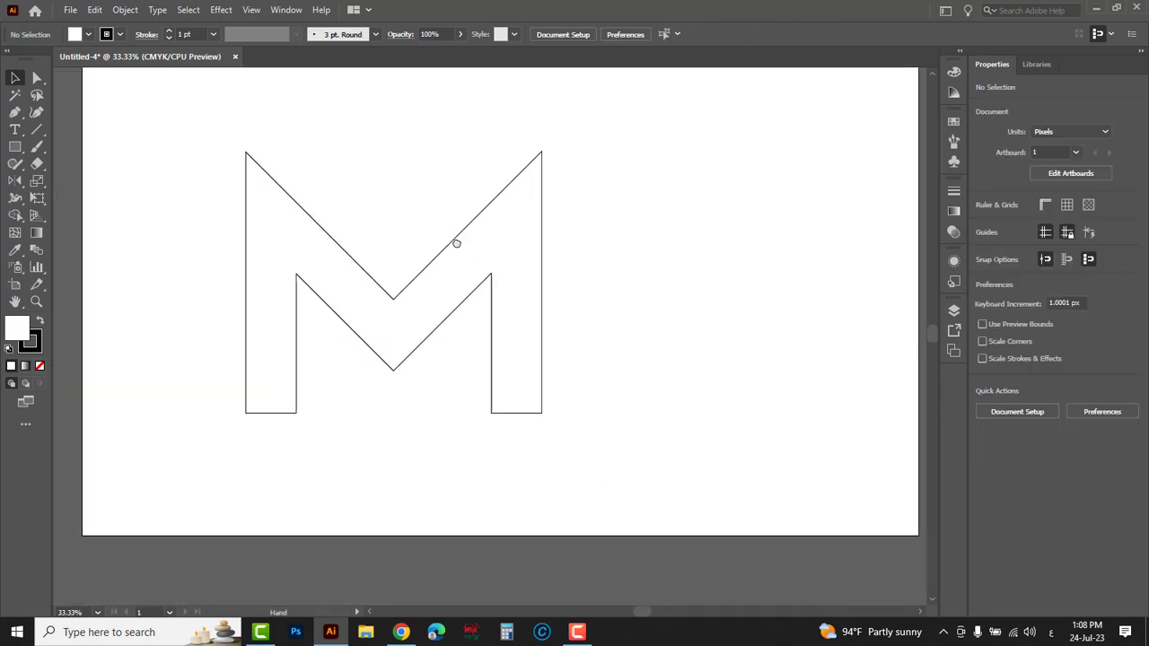
{"action": "left_click", "coordinate": [531, 242]}
{"action": "left_click_drag", "start_coordinate": [530, 243], "coordinate": [622, 265]}
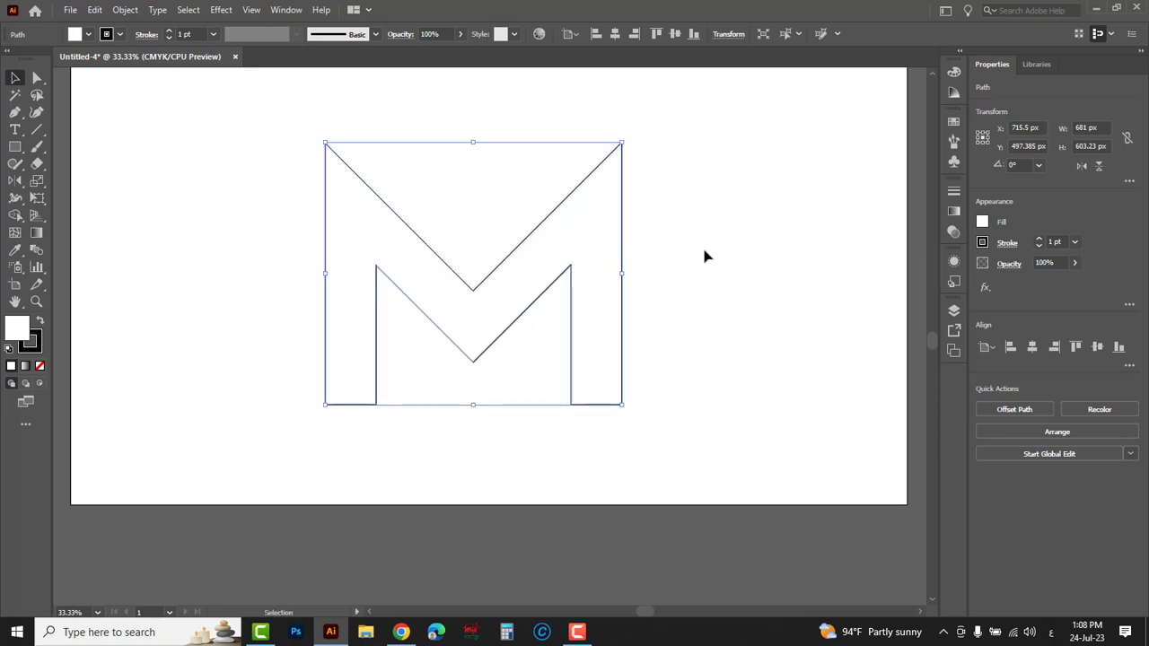
{"action": "left_click", "coordinate": [704, 254]}
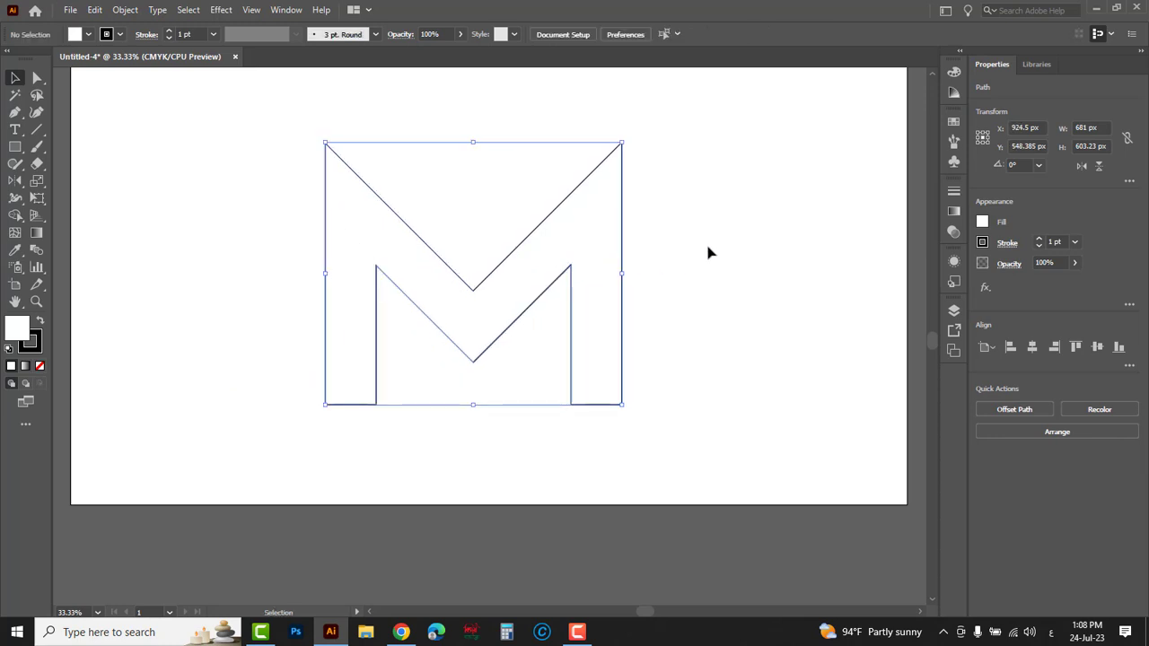
Step: Draw a circle about 1112 px in diameter, centred on the M and covering it completely
{"action": "left_click", "coordinate": [16, 148]}
{"action": "left_click", "coordinate": [89, 182]}
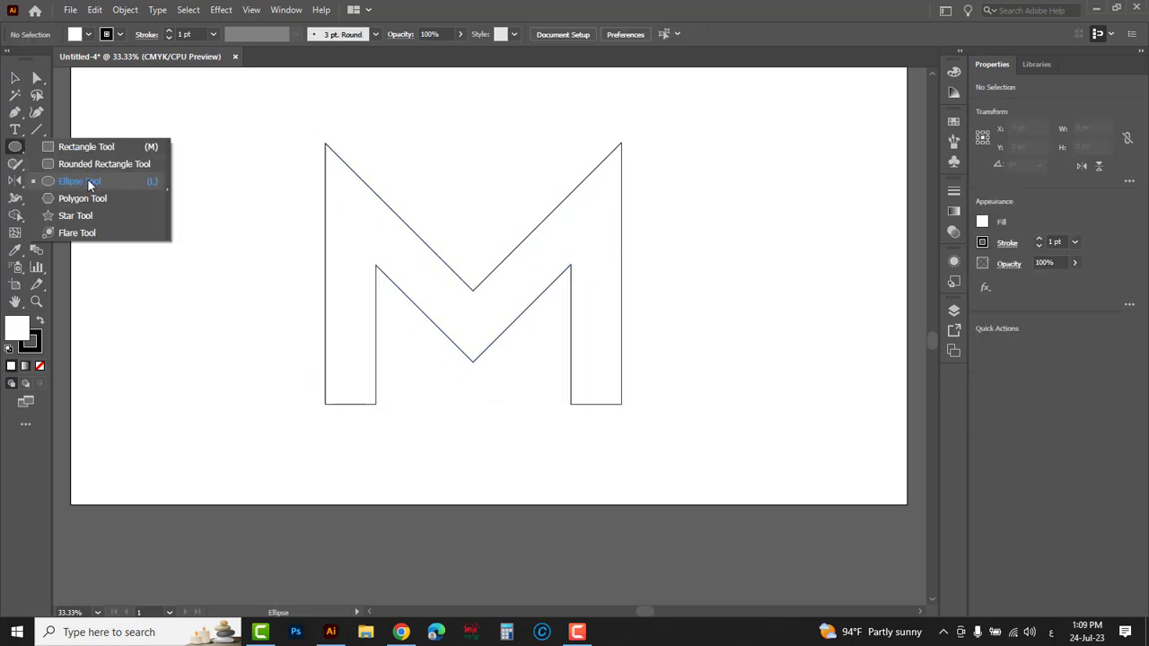
{"action": "left_click_drag", "start_coordinate": [466, 307], "coordinate": [694, 527]}
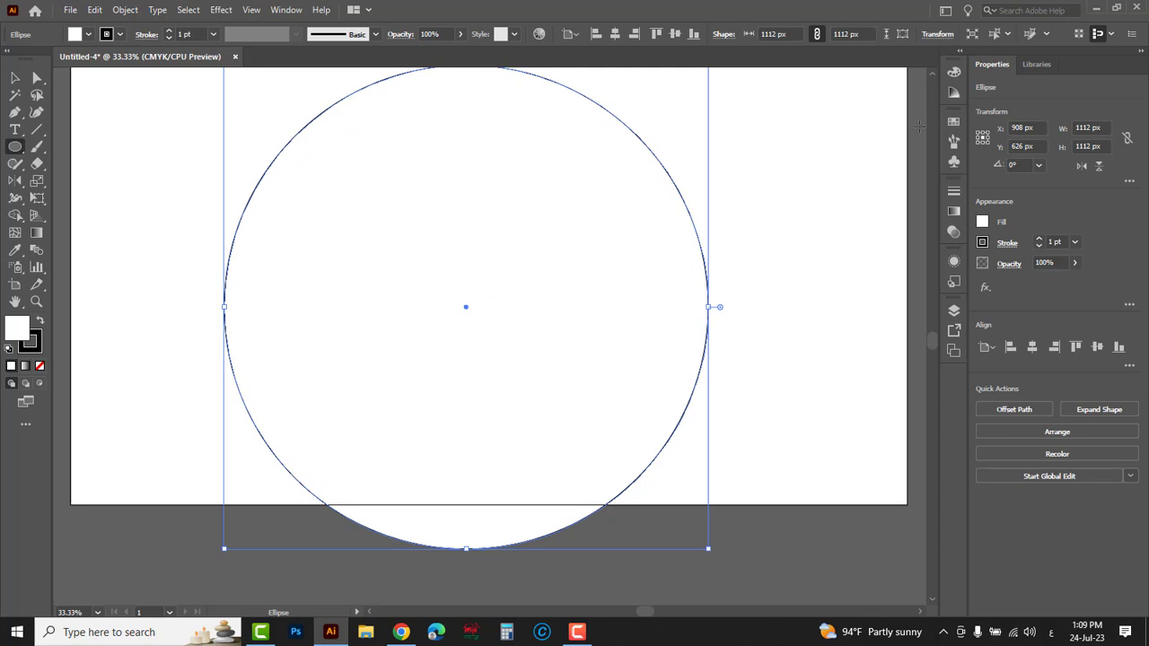
Step: Remove the circle's stroke and fill it with pink, C 5.49, M 86.67, Y 0, K 0
{"action": "left_click", "coordinate": [953, 71]}
{"action": "left_click", "coordinate": [930, 66]}
{"action": "left_click", "coordinate": [974, 72]}
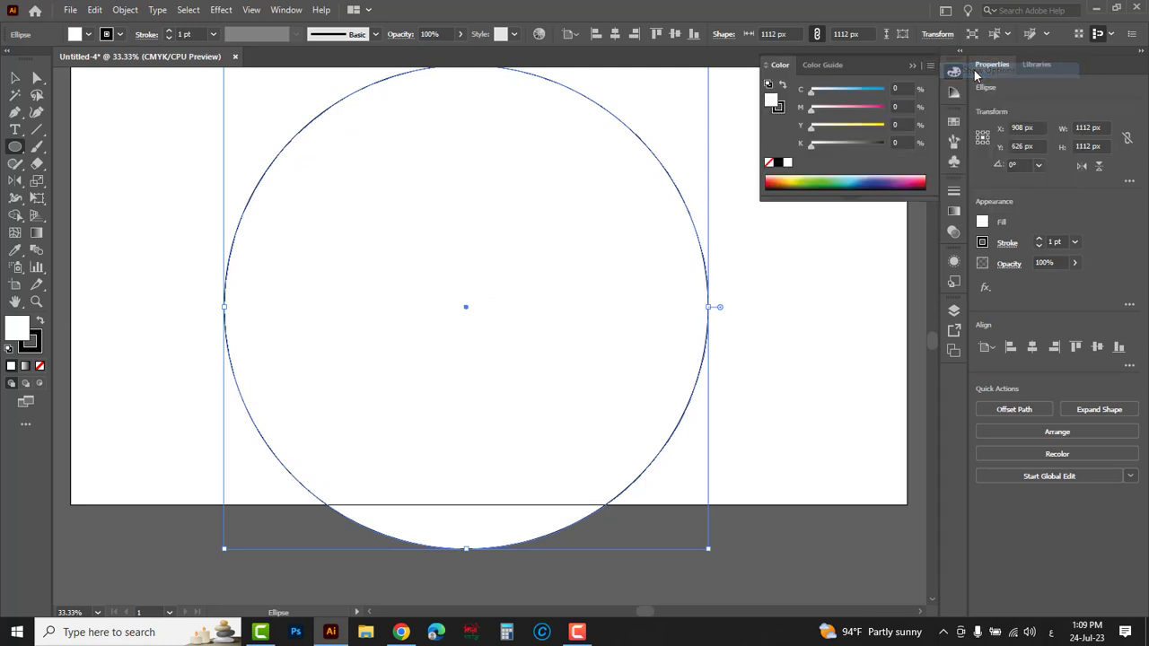
{"action": "left_click", "coordinate": [779, 109]}
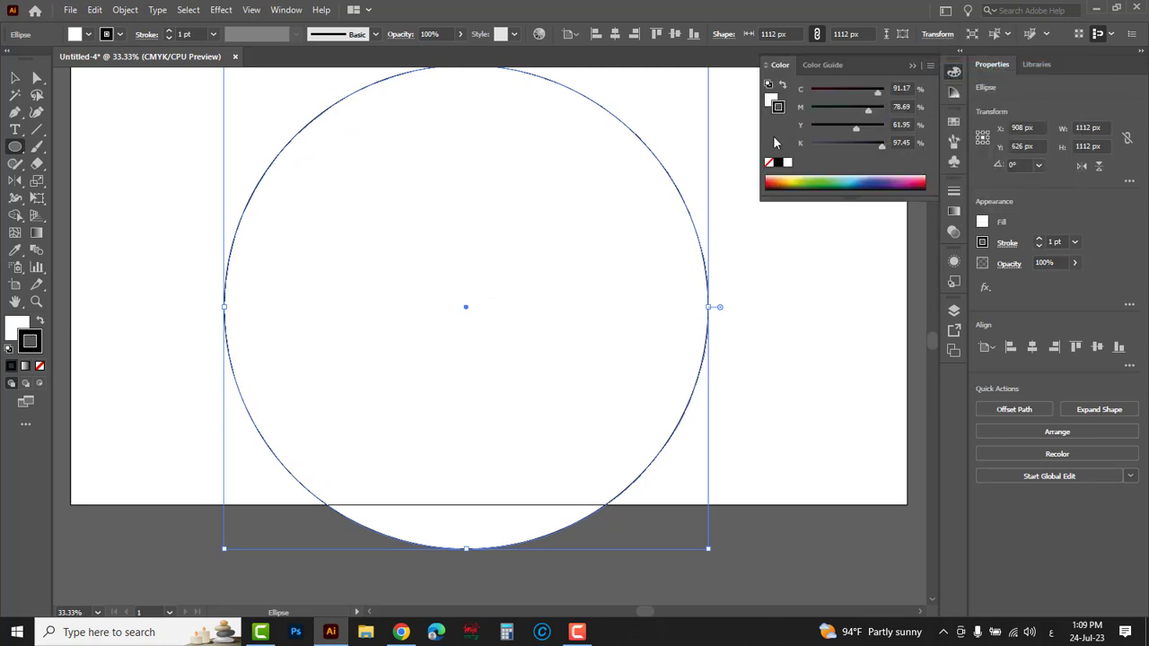
{"action": "left_click", "coordinate": [768, 164]}
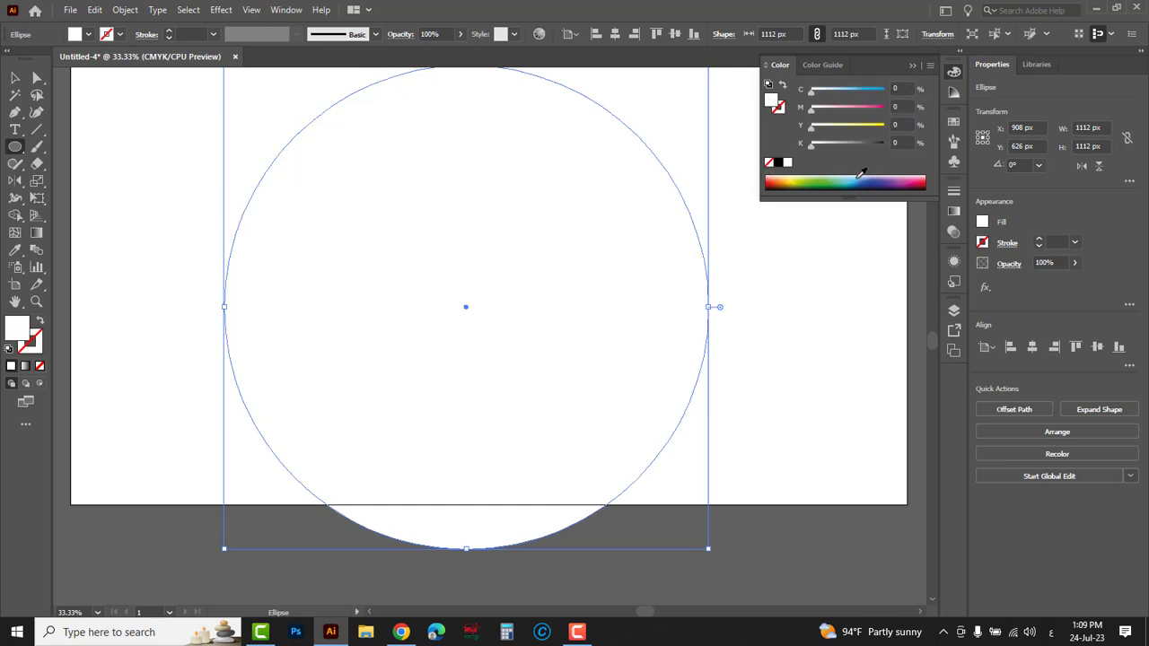
{"action": "key", "text": "v"}
{"action": "left_click", "coordinate": [911, 177]}
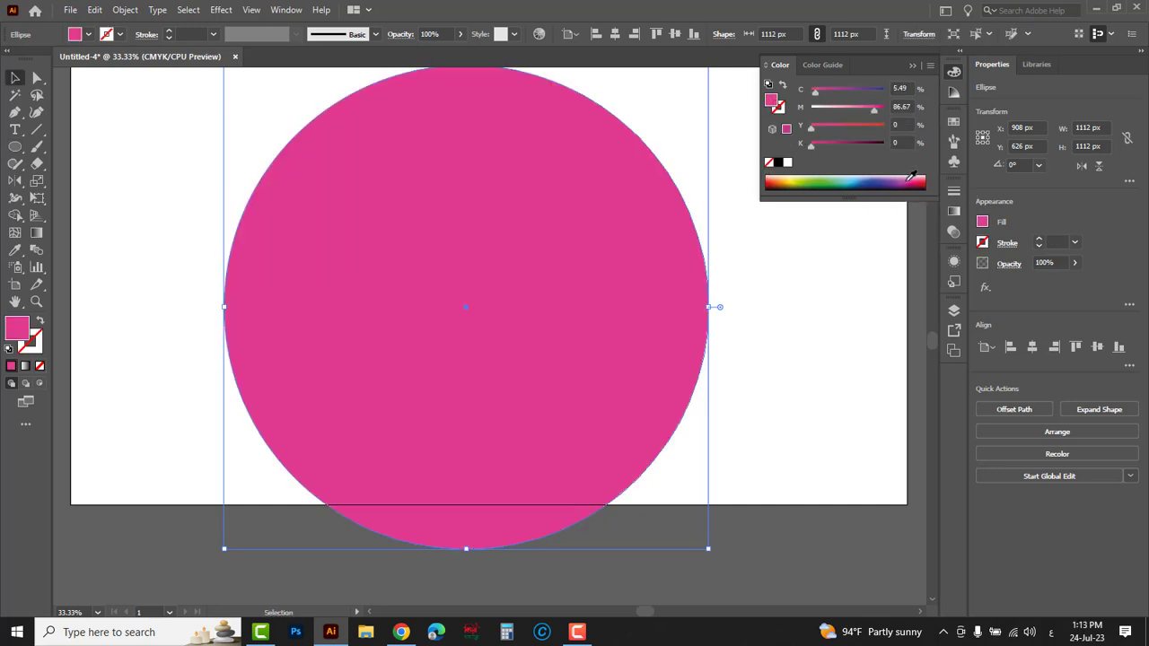
Step: Set the circle's fill to C 7, M 100, and add an overlapping copy diagonally down to its left with K 7
{"action": "left_click_drag", "start_coordinate": [873, 109], "coordinate": [891, 109]}
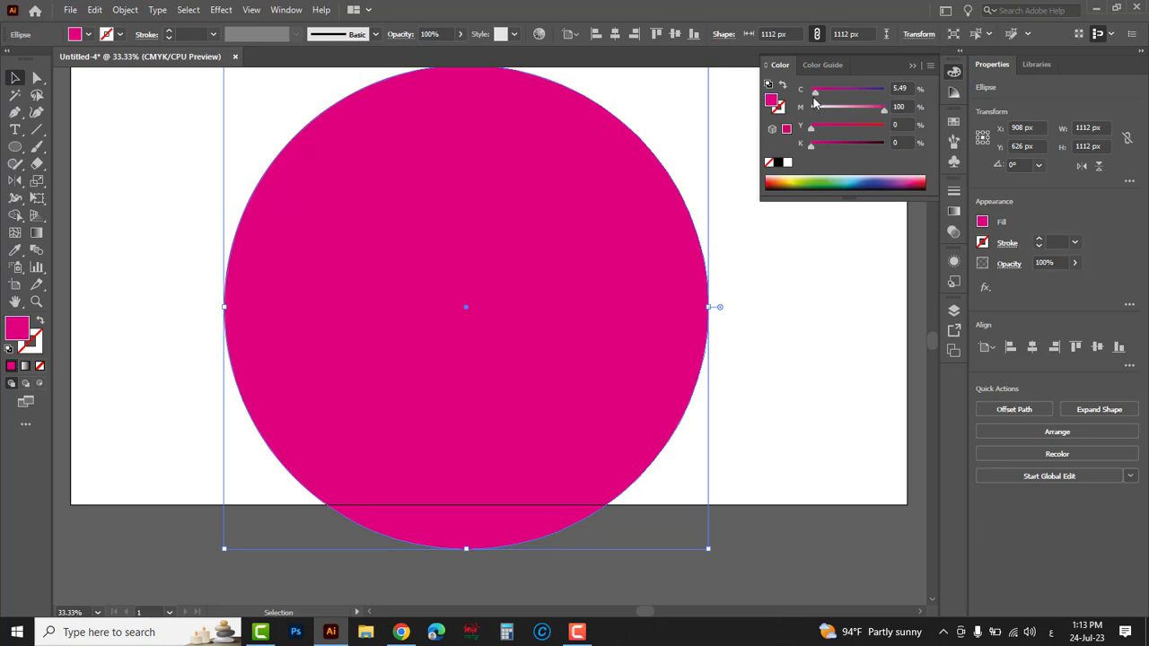
{"action": "left_click_drag", "start_coordinate": [814, 91], "coordinate": [820, 92]}
{"action": "left_click_drag", "start_coordinate": [640, 166], "coordinate": [607, 197]}
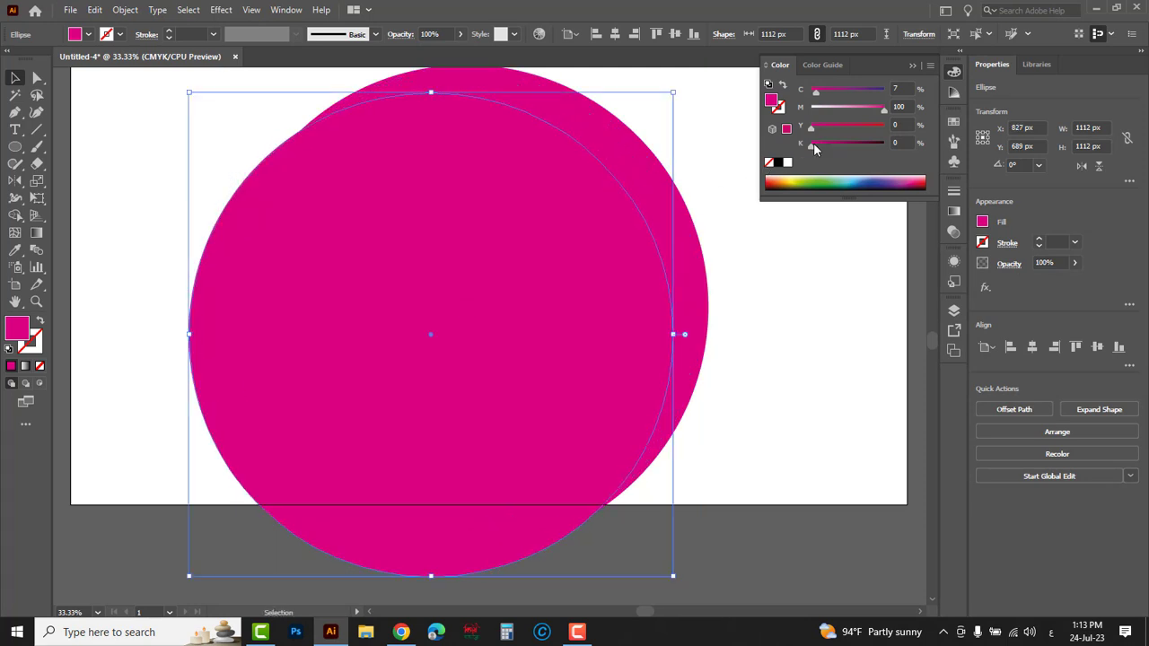
{"action": "left_click_drag", "start_coordinate": [812, 144], "coordinate": [816, 145]}
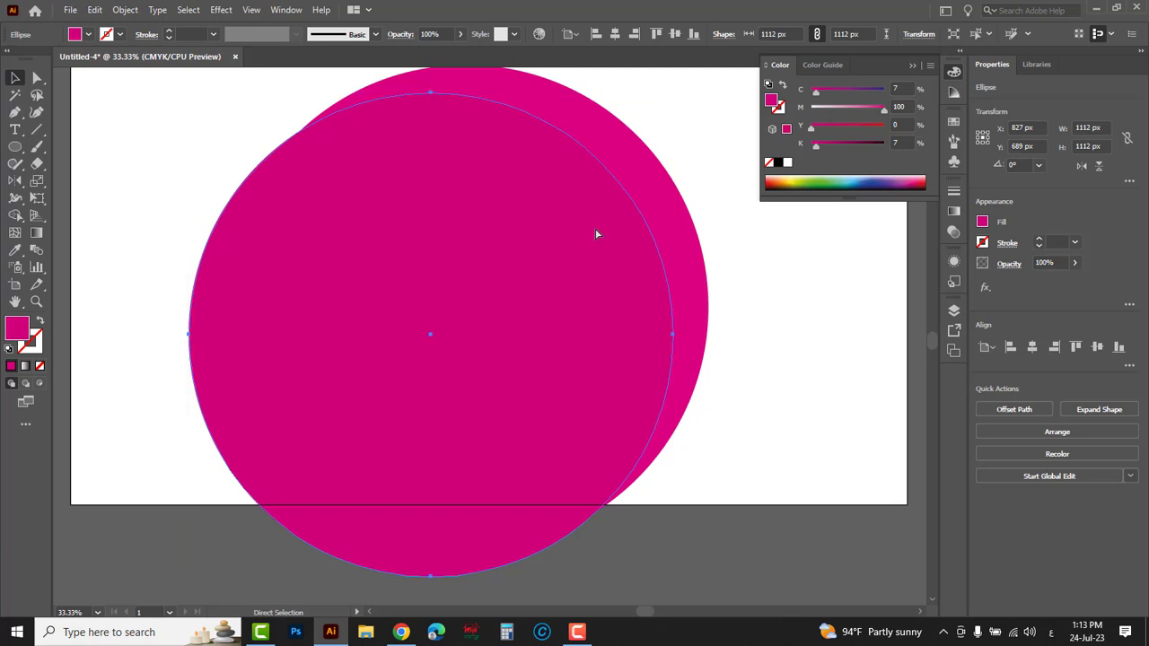
Step: Repeat the diagonal circle copy seven more times, darkening successive copies from K 17 to K 94 on the last one
{"action": "key", "text": "ctrl+d"}
{"action": "left_click_drag", "start_coordinate": [817, 149], "coordinate": [824, 149]}
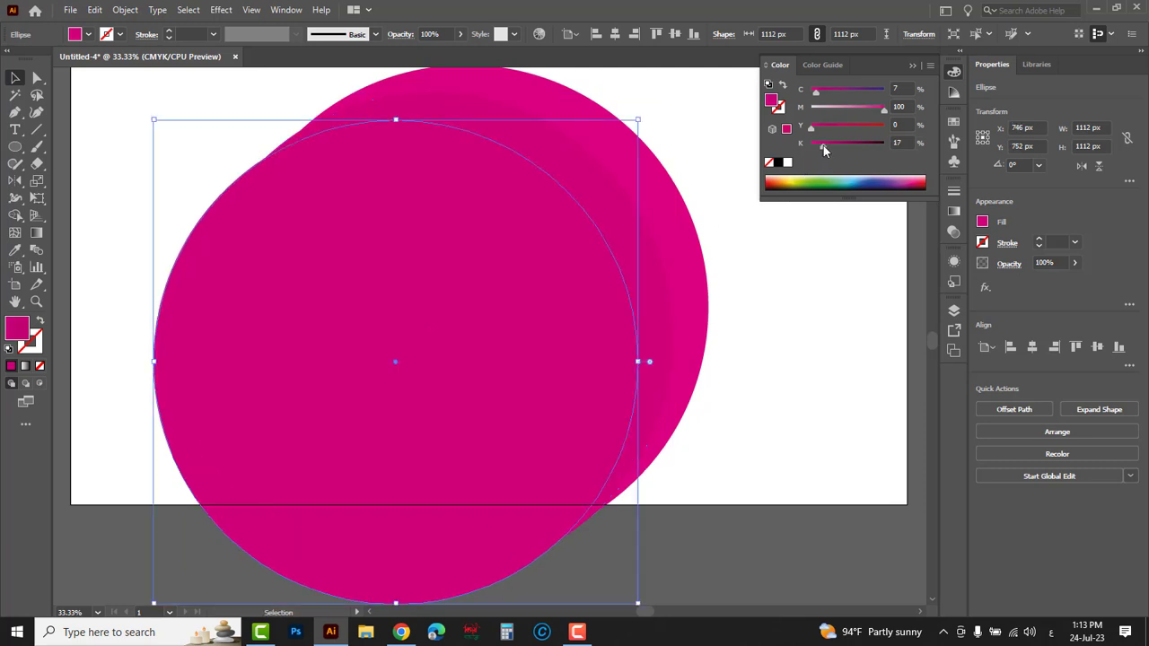
{"action": "key", "text": "ctrl+d"}
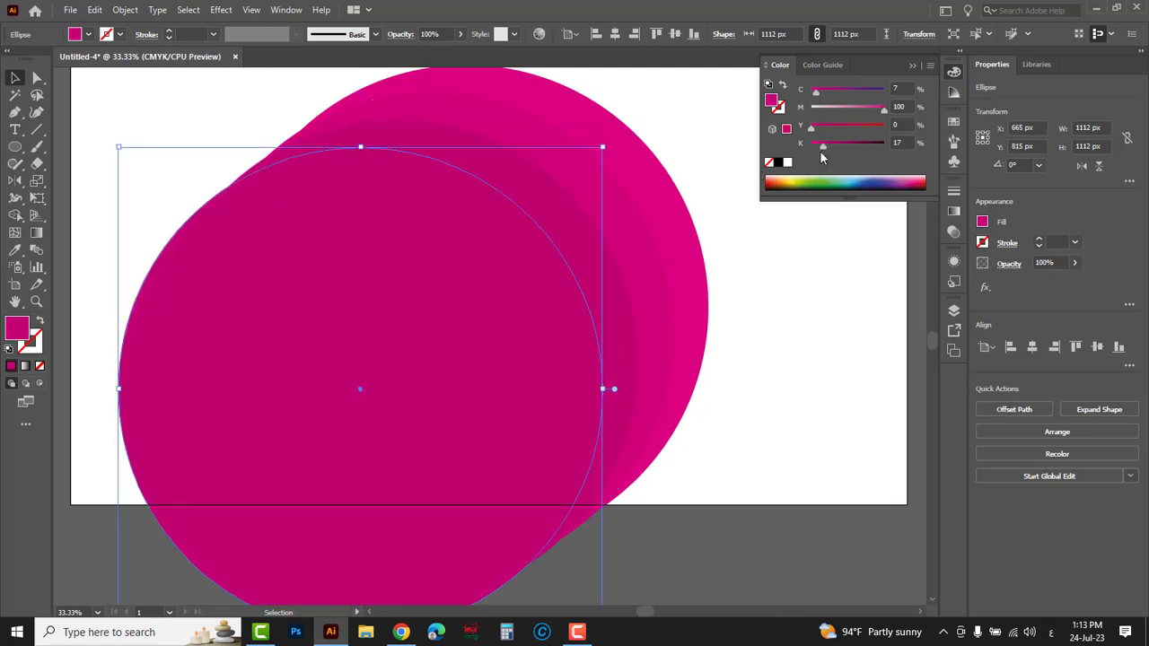
{"action": "left_click_drag", "start_coordinate": [823, 147], "coordinate": [879, 145]}
{"action": "key", "text": "ctrl+d"}
{"action": "key", "text": "ctrl+d"}
{"action": "key", "text": "ctrl+d"}
{"action": "key", "text": "ctrl+d"}
{"action": "key", "text": "ctrl+d"}
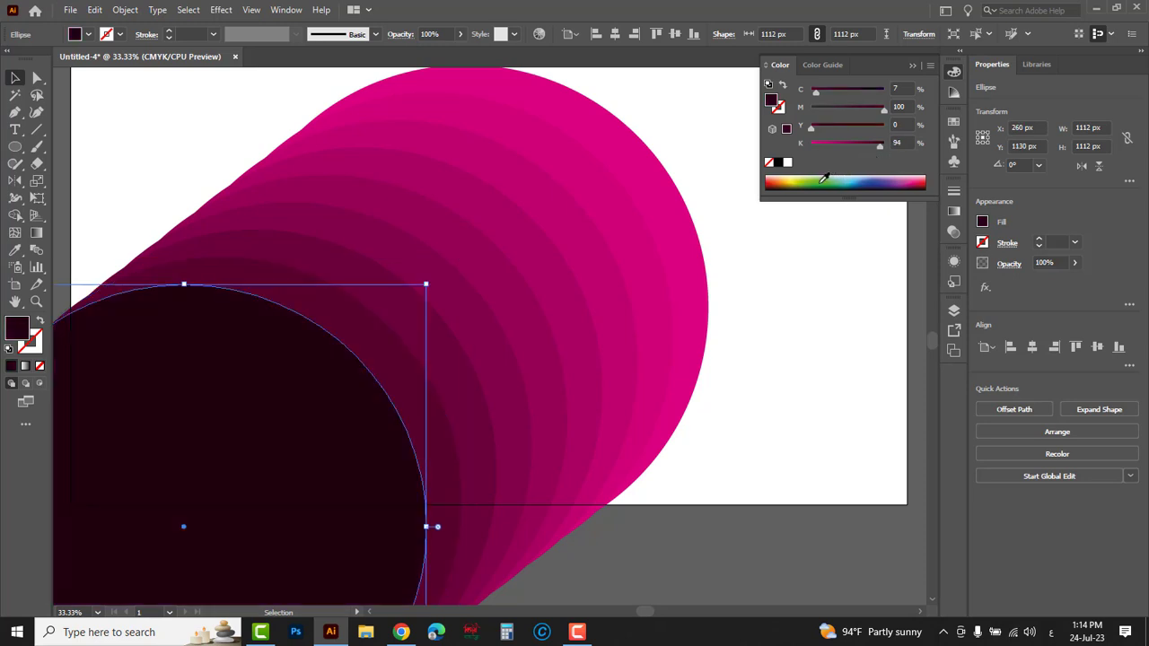
Step: Select the M and all circles and remove the circle areas outside and between the legs of the M with Shape Builder
{"action": "left_click_drag", "start_coordinate": [764, 490], "coordinate": [205, 160]}
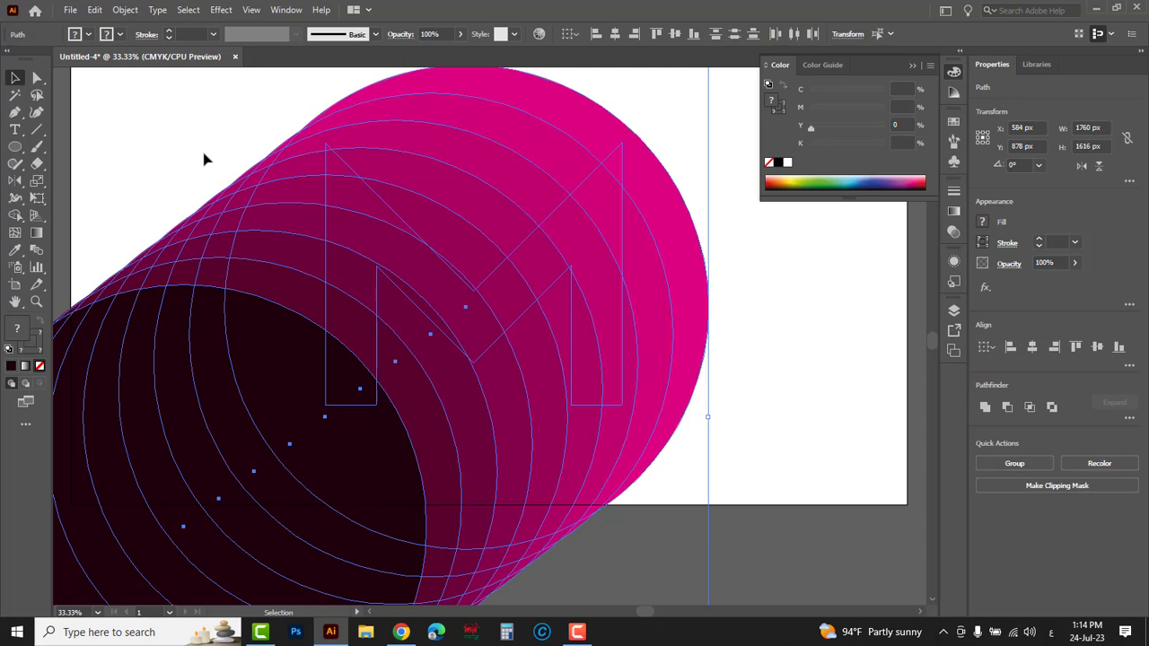
{"action": "left_click", "coordinate": [16, 215]}
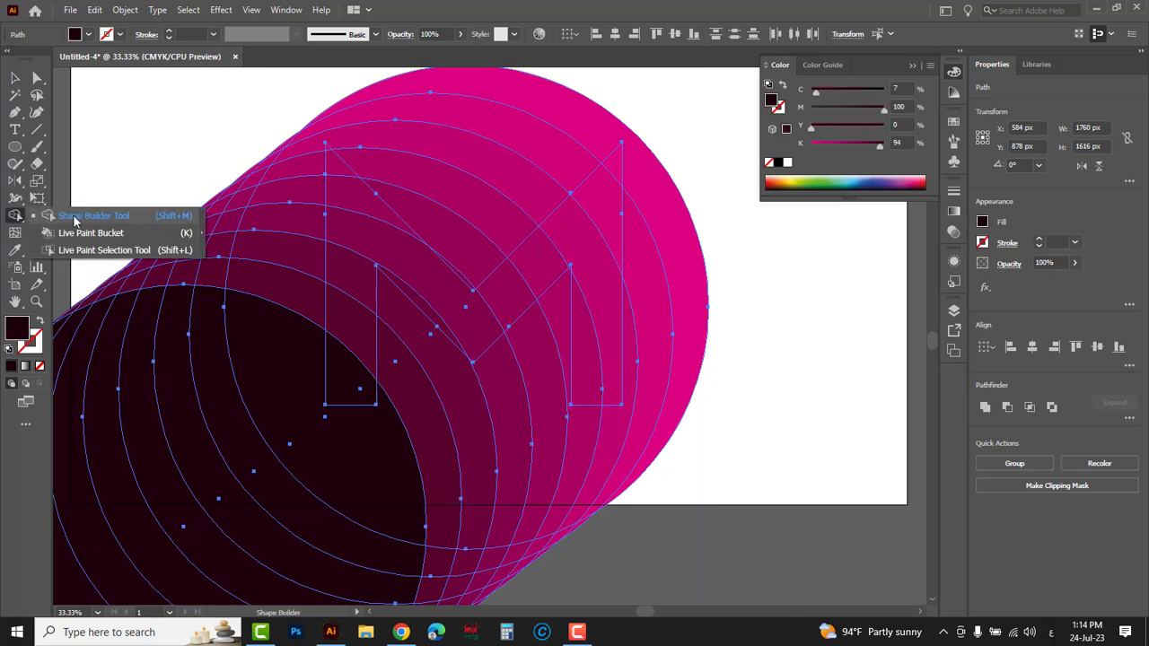
{"action": "left_click", "coordinate": [74, 218]}
{"action": "mouse_move", "coordinate": [246, 135]}
{"action": "left_mouse_down"}
{"action": "mouse_move", "coordinate": [266, 490]}
{"action": "mouse_move", "coordinate": [261, 480]}
{"action": "left_mouse_up"}
{"action": "left_click_drag", "start_coordinate": [387, 485], "coordinate": [579, 454]}
{"action": "mouse_move", "coordinate": [513, 487]}
{"action": "left_mouse_down"}
{"action": "mouse_move", "coordinate": [645, 460]}
{"action": "mouse_move", "coordinate": [711, 422]}
{"action": "left_mouse_up"}
{"action": "left_click_drag", "start_coordinate": [471, 182], "coordinate": [462, 215]}
{"action": "mouse_move", "coordinate": [199, 170]}
{"action": "left_mouse_down"}
{"action": "mouse_move", "coordinate": [221, 398]}
{"action": "mouse_move", "coordinate": [162, 484]}
{"action": "mouse_move", "coordinate": [113, 285]}
{"action": "mouse_move", "coordinate": [68, 285]}
{"action": "left_mouse_up"}
{"action": "mouse_move", "coordinate": [328, 301]}
{"action": "left_mouse_down"}
{"action": "mouse_move", "coordinate": [232, 289]}
{"action": "mouse_move", "coordinate": [399, 157]}
{"action": "mouse_move", "coordinate": [363, 221]}
{"action": "left_mouse_up"}
{"action": "mouse_move", "coordinate": [678, 548]}
{"action": "left_mouse_down"}
{"action": "mouse_move", "coordinate": [531, 597]}
{"action": "mouse_move", "coordinate": [633, 598]}
{"action": "left_mouse_up"}
Step: Remove the leftover circle fragments below the artboard so that only the banded M remains
{"action": "key", "text": "space"}
{"action": "left_click_drag", "start_coordinate": [639, 522], "coordinate": [451, 415]}
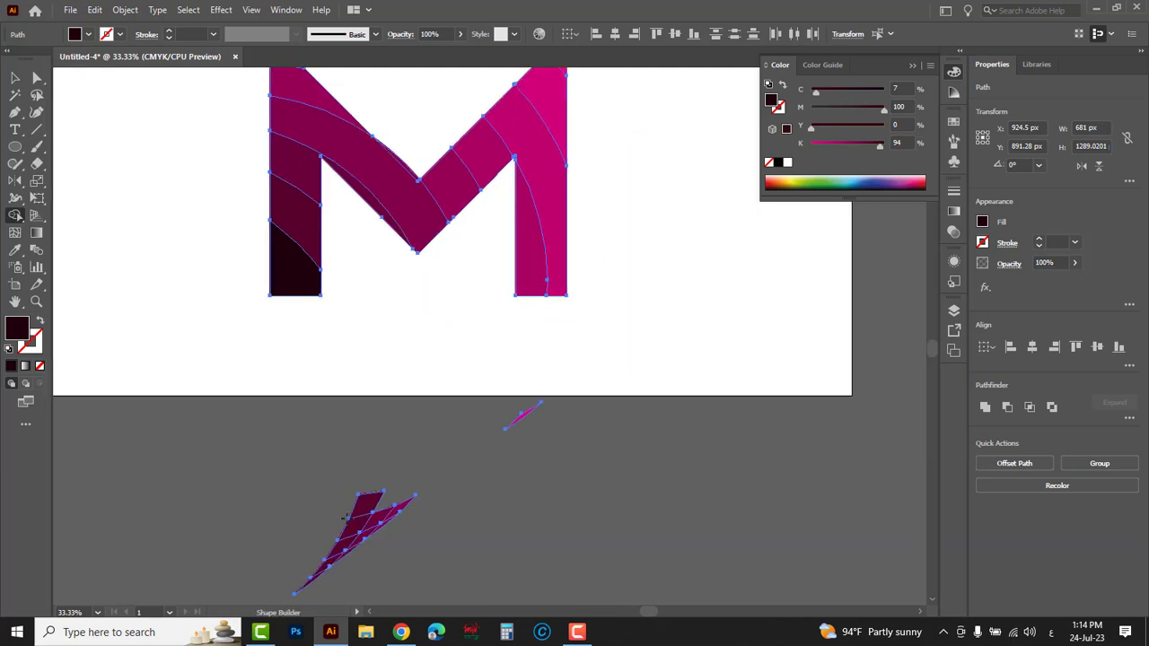
{"action": "mouse_move", "coordinate": [382, 536]}
{"action": "left_mouse_down"}
{"action": "mouse_move", "coordinate": [499, 449]}
{"action": "mouse_move", "coordinate": [496, 427]}
{"action": "mouse_move", "coordinate": [520, 429]}
{"action": "left_mouse_up"}
{"action": "key", "text": "space"}
{"action": "left_click_drag", "start_coordinate": [453, 284], "coordinate": [452, 437]}
{"action": "key", "text": "ctrl+space"}
{"action": "left_click", "coordinate": [428, 344]}
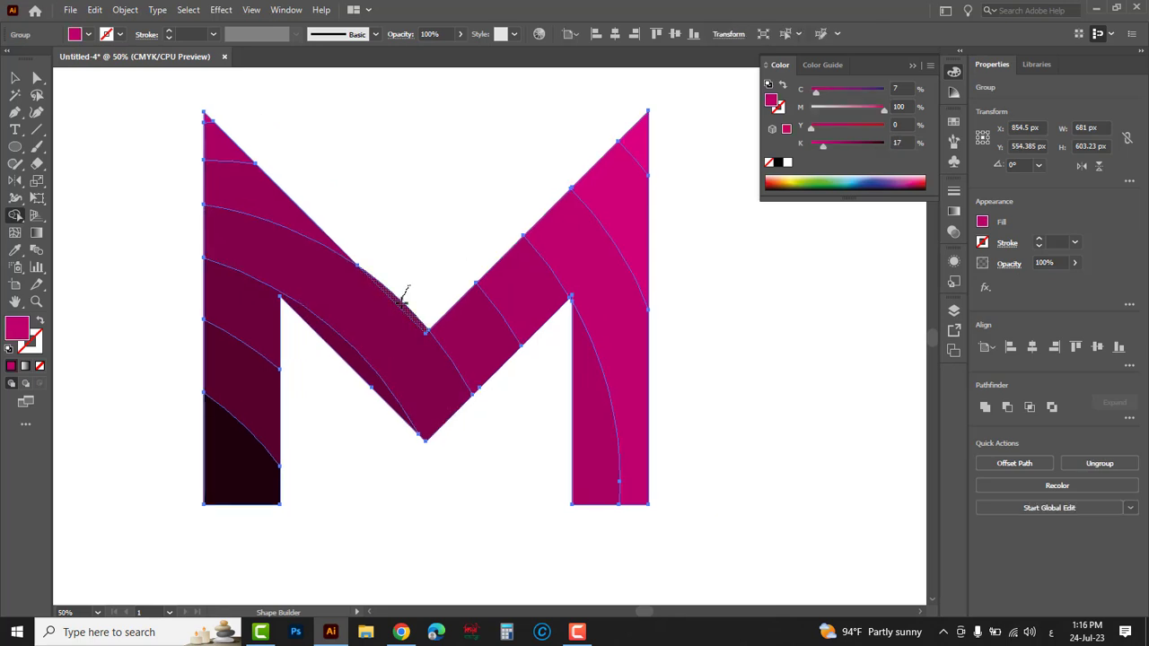
Step: Shift the M slightly up and to the right and ungroup its coloured pieces
{"action": "left_click", "coordinate": [15, 78]}
{"action": "left_click_drag", "start_coordinate": [310, 255], "coordinate": [409, 279]}
{"action": "left_click_drag", "start_coordinate": [472, 338], "coordinate": [378, 307]}
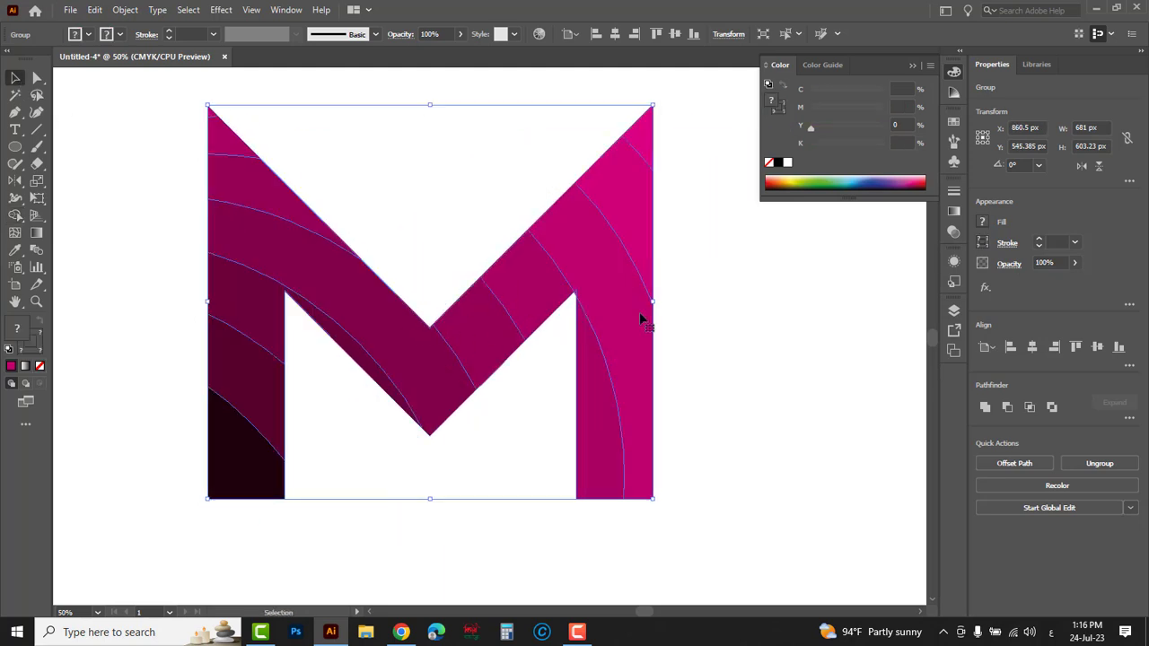
{"action": "right_click", "coordinate": [720, 260]}
{"action": "left_click", "coordinate": [755, 379]}
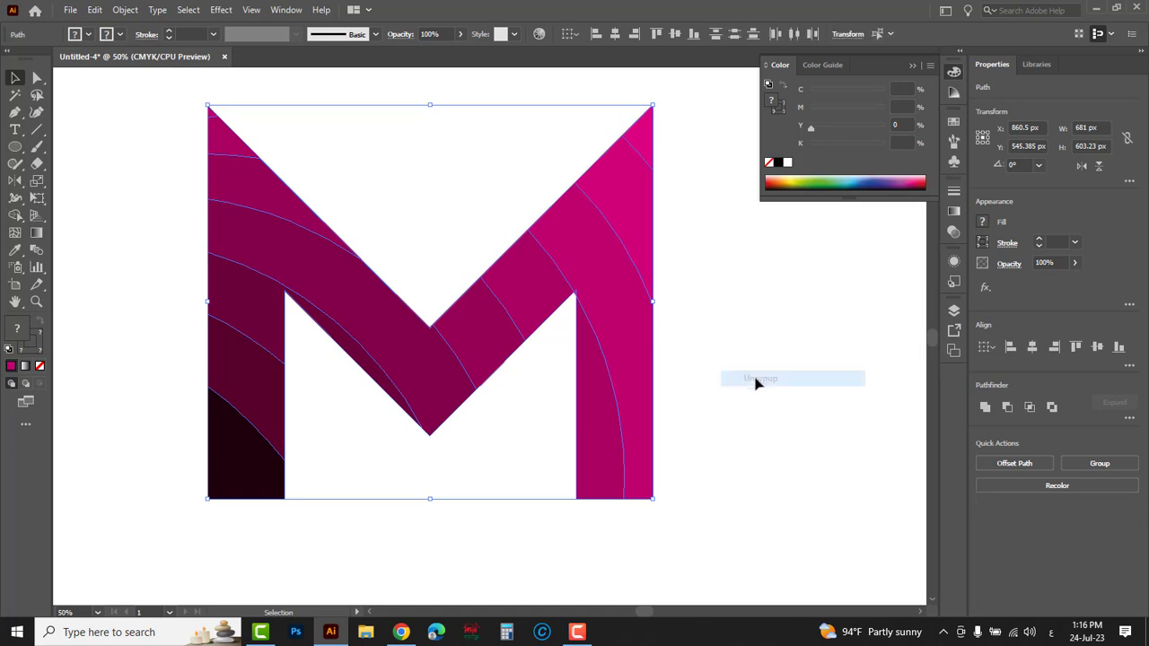
{"action": "left_click", "coordinate": [757, 377]}
Step: Hide the three brightest pink pieces on the M's right arm to expose the white outlined M beneath
{"action": "left_click", "coordinate": [596, 274]}
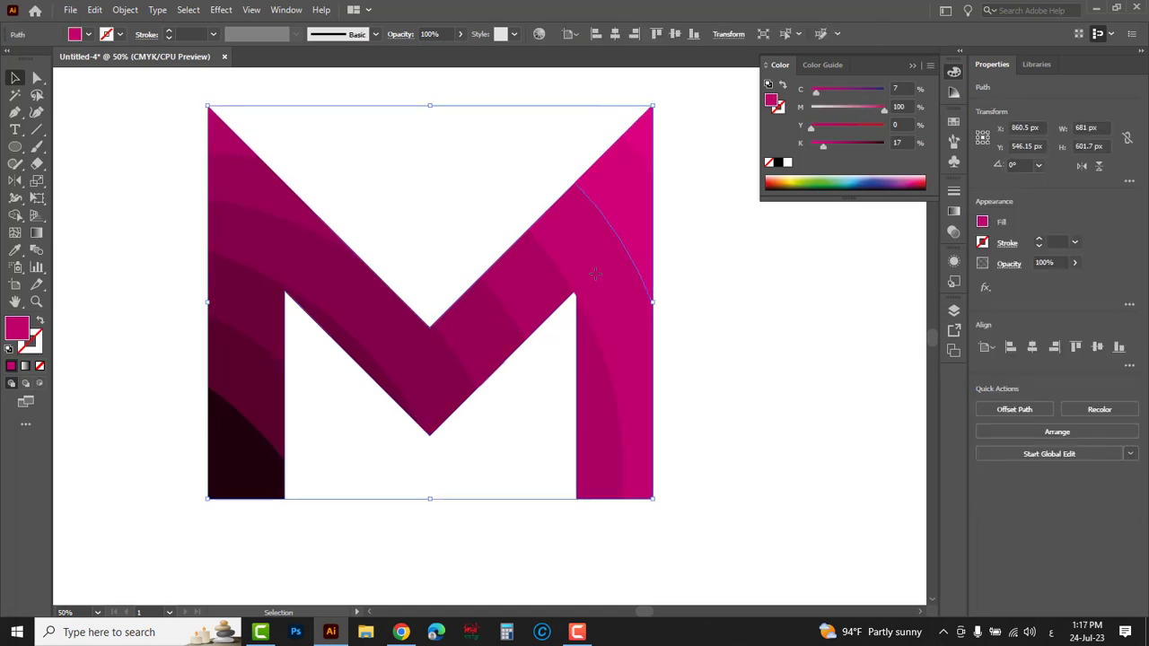
{"action": "key", "text": "ctrl+x"}
{"action": "left_click", "coordinate": [589, 233]}
{"action": "key", "text": "ctrl+x"}
{"action": "left_click", "coordinate": [606, 256]}
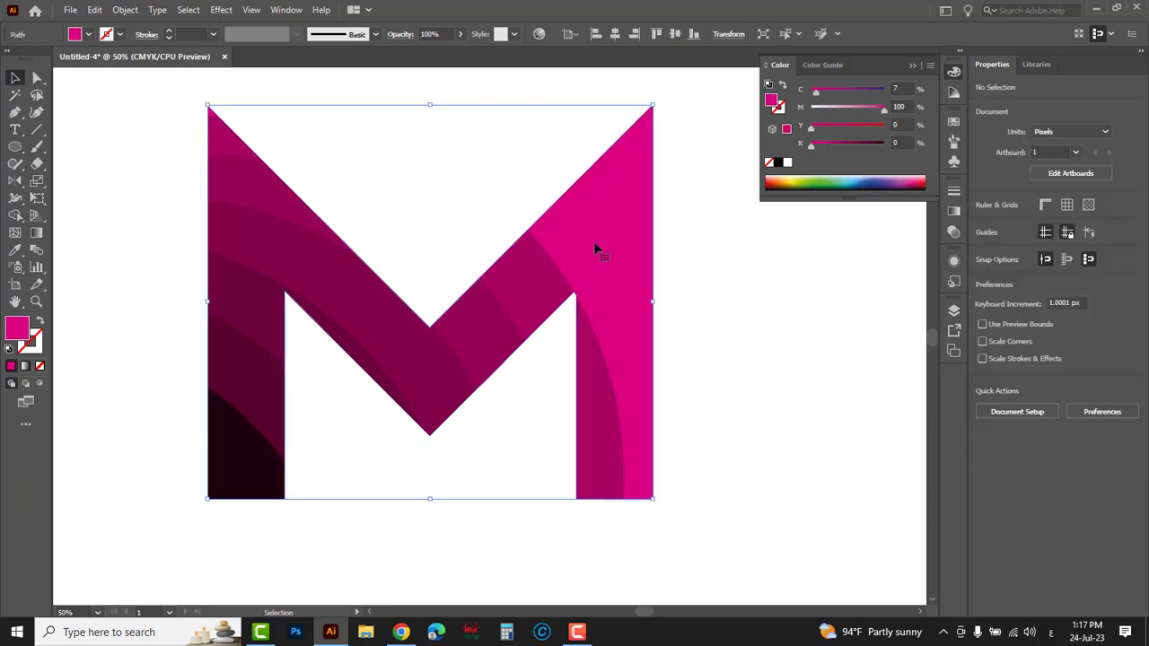
{"action": "key", "text": "ctrl+x"}
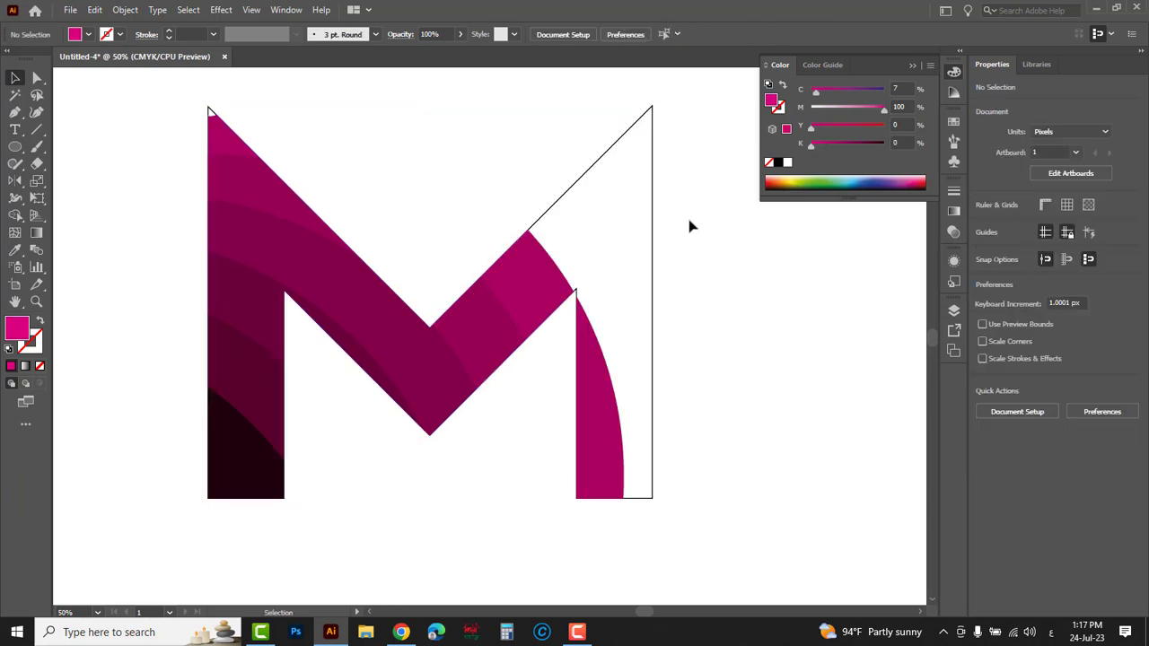
Step: Lock the black-outlined white M and show all hidden pink pieces again
{"action": "left_click_drag", "start_coordinate": [686, 153], "coordinate": [629, 194]}
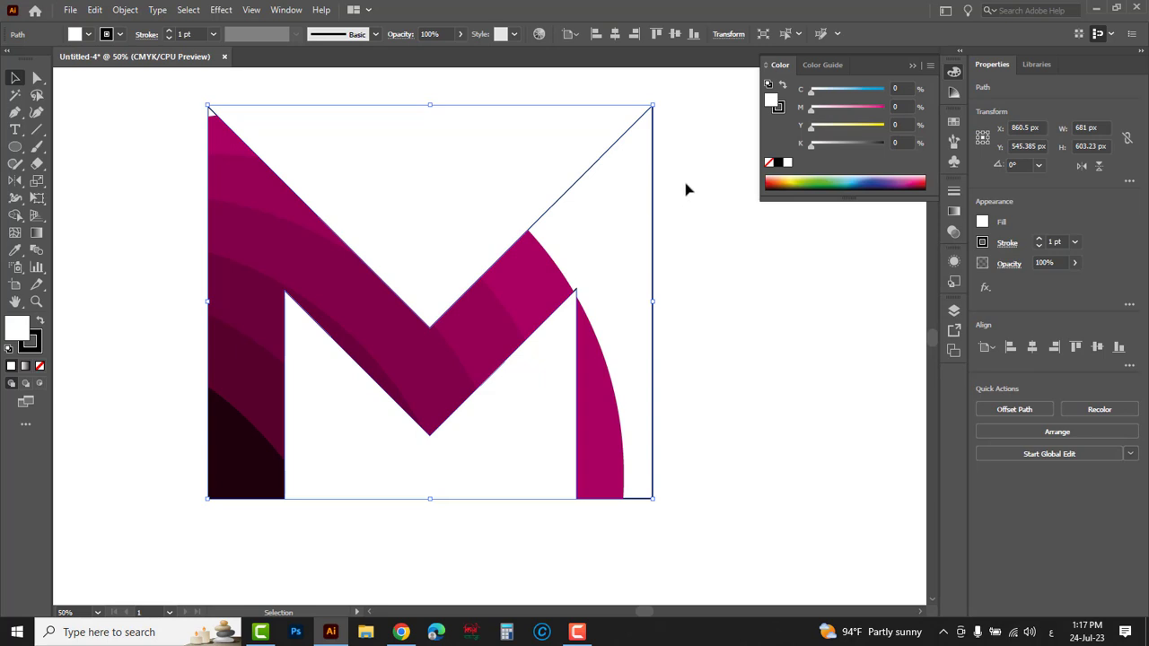
{"action": "left_click_drag", "start_coordinate": [688, 149], "coordinate": [634, 187]}
{"action": "left_click", "coordinate": [125, 10]}
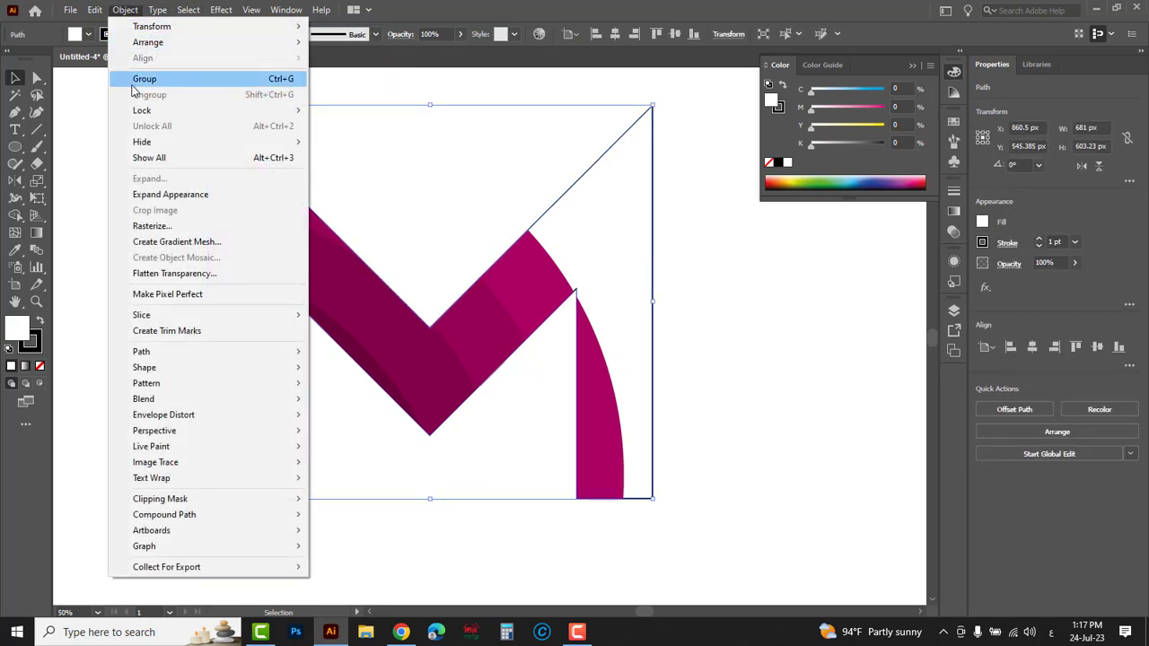
{"action": "mouse_move", "coordinate": [141, 115]}
{"action": "left_click", "coordinate": [428, 111]}
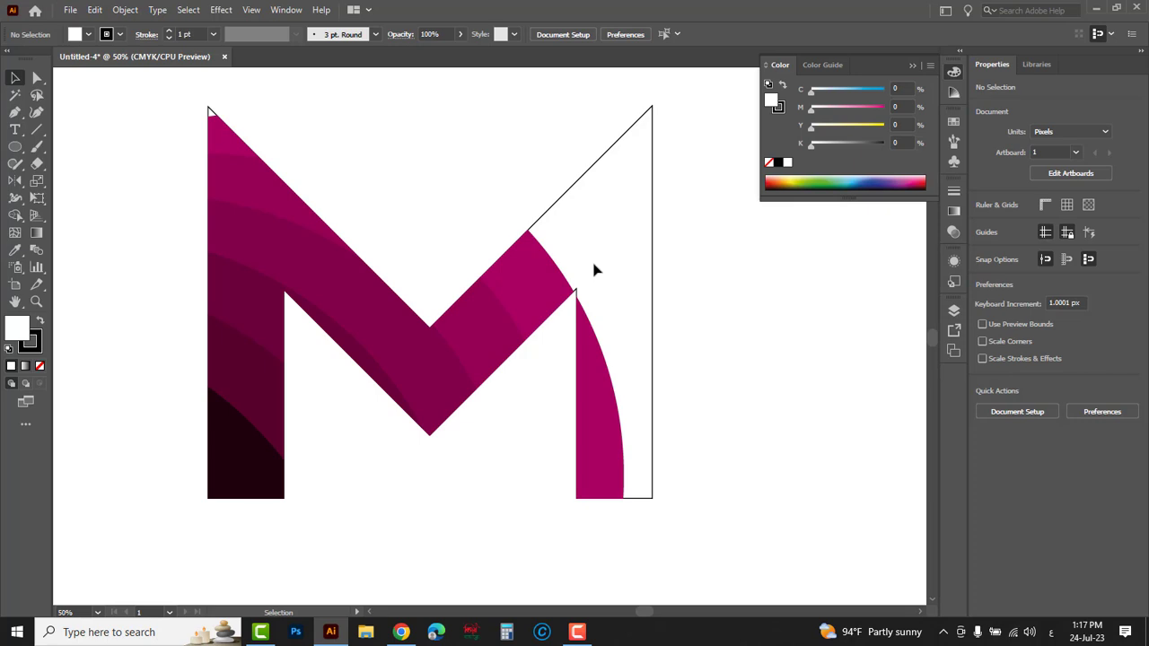
{"action": "key", "text": "ctrl+alt+3"}
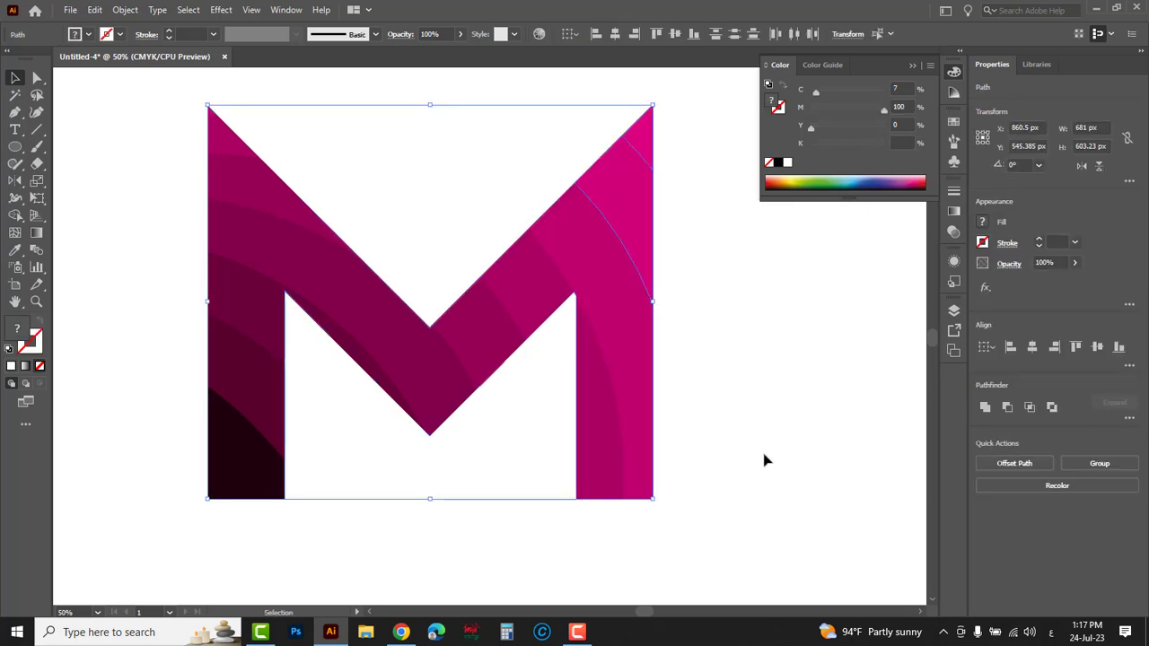
Step: Select all the coloured pieces of the M and group them
{"action": "left_click", "coordinate": [776, 447]}
{"action": "left_click_drag", "start_coordinate": [718, 541], "coordinate": [169, 104]}
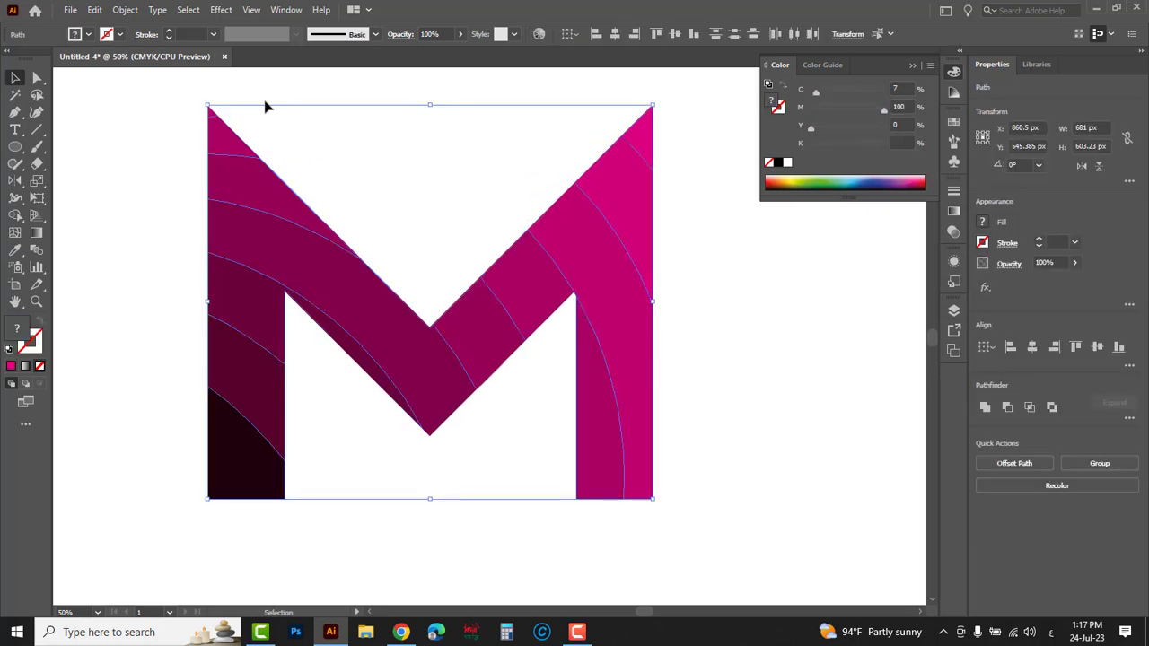
{"action": "right_click", "coordinate": [581, 241]}
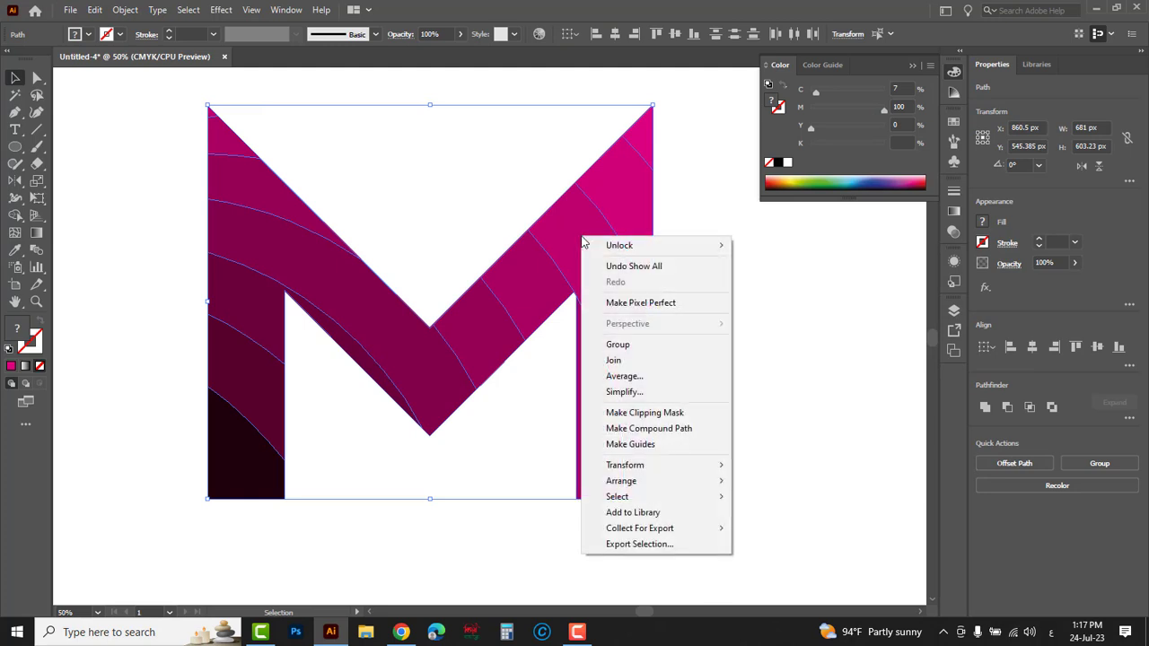
{"action": "left_click", "coordinate": [682, 345]}
{"action": "left_click", "coordinate": [730, 340]}
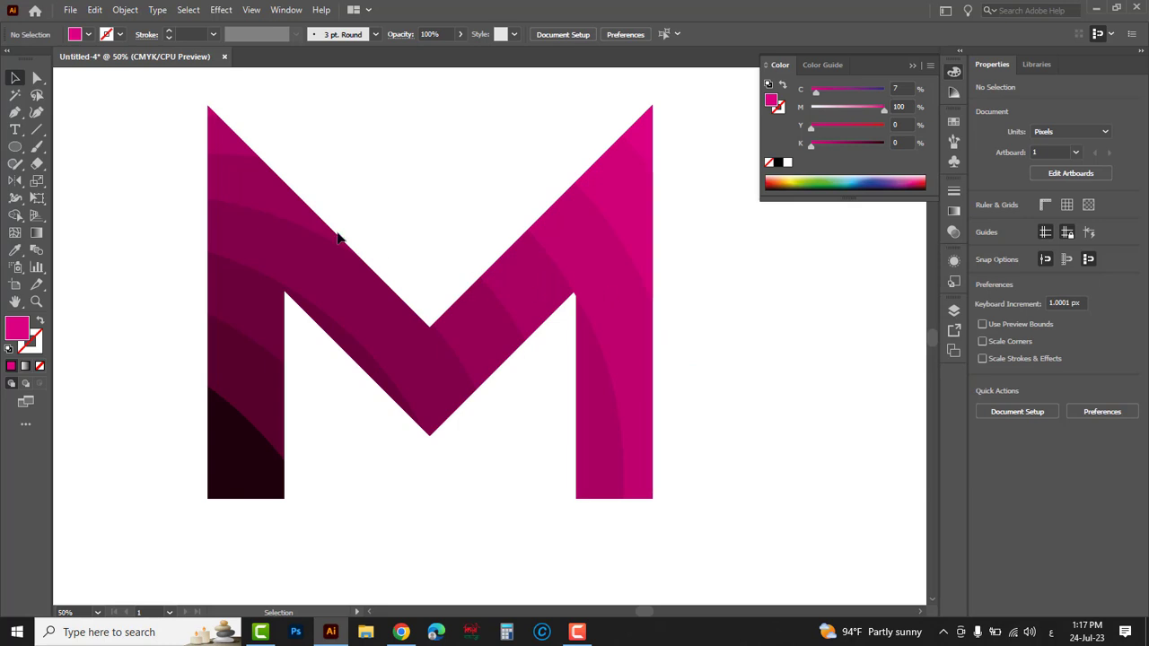
Step: Unlock the black-outlined M and bring it to the front of the coloured group
{"action": "left_click", "coordinate": [125, 10]}
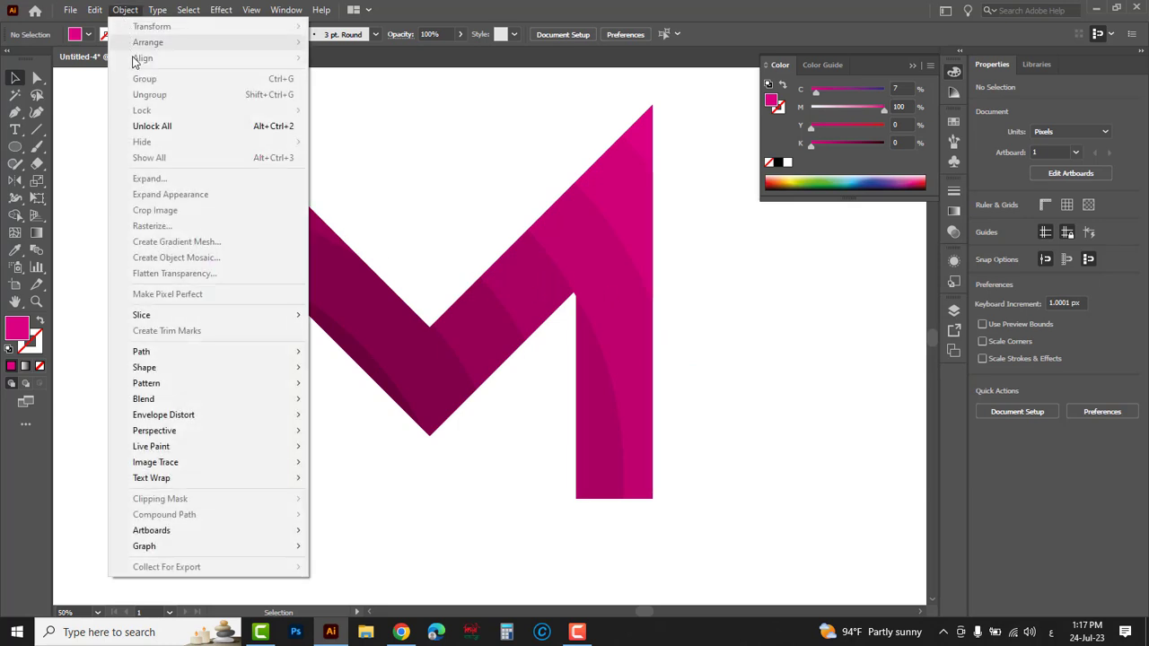
{"action": "left_click", "coordinate": [277, 130]}
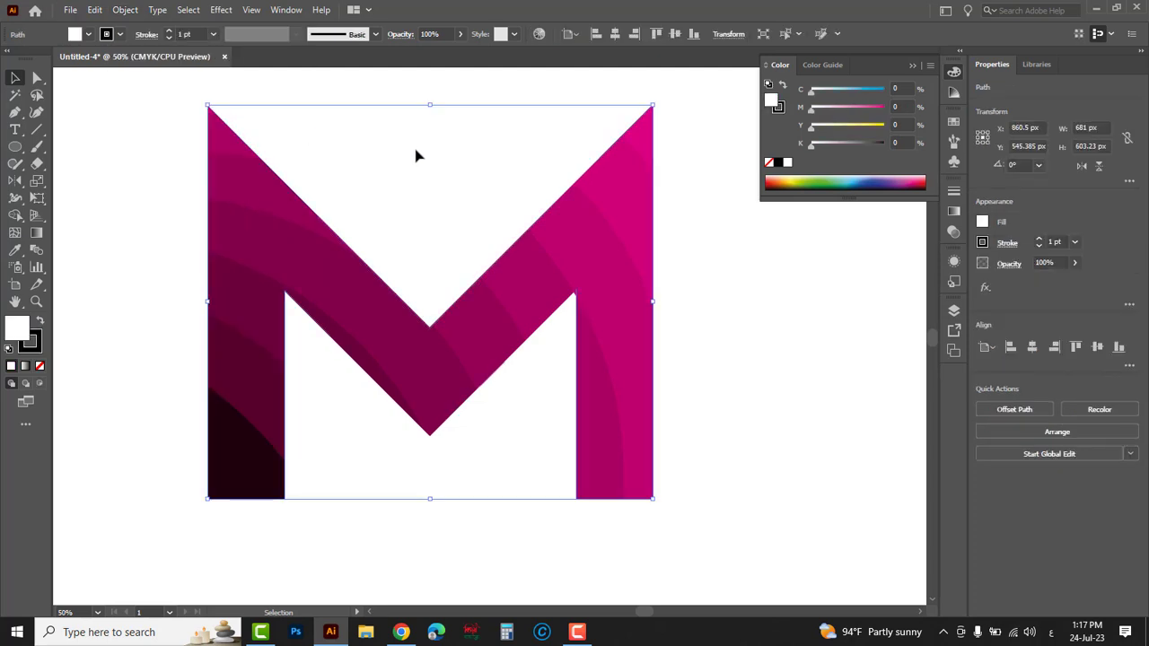
{"action": "right_click", "coordinate": [604, 233]}
{"action": "mouse_move", "coordinate": [658, 476]}
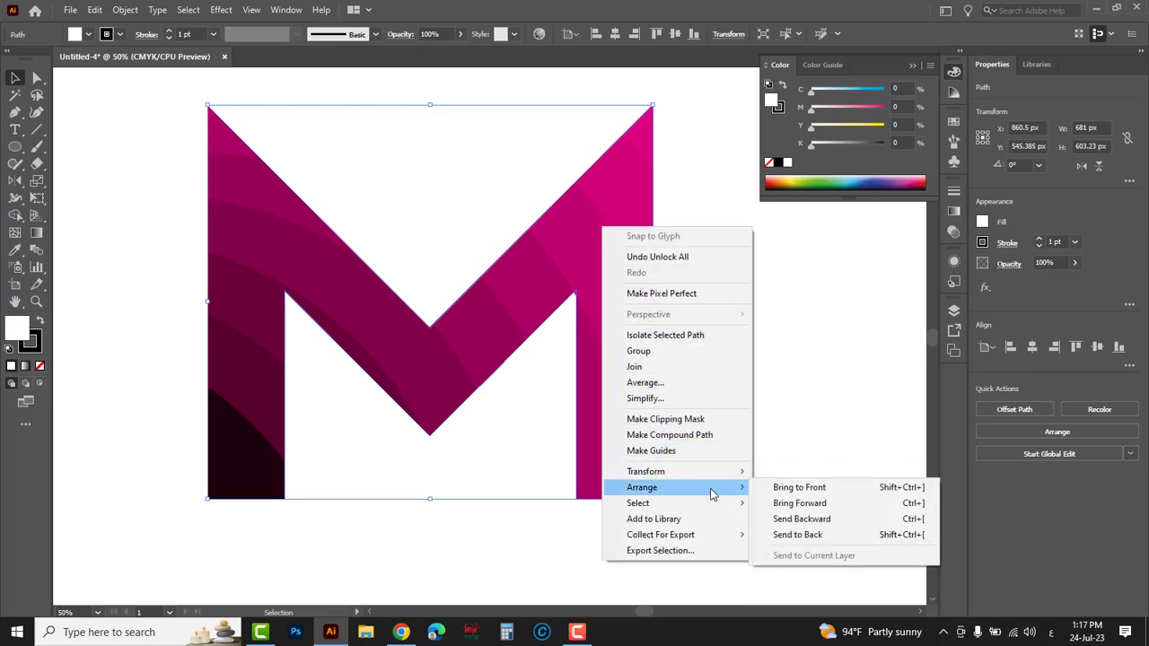
{"action": "left_click", "coordinate": [778, 490]}
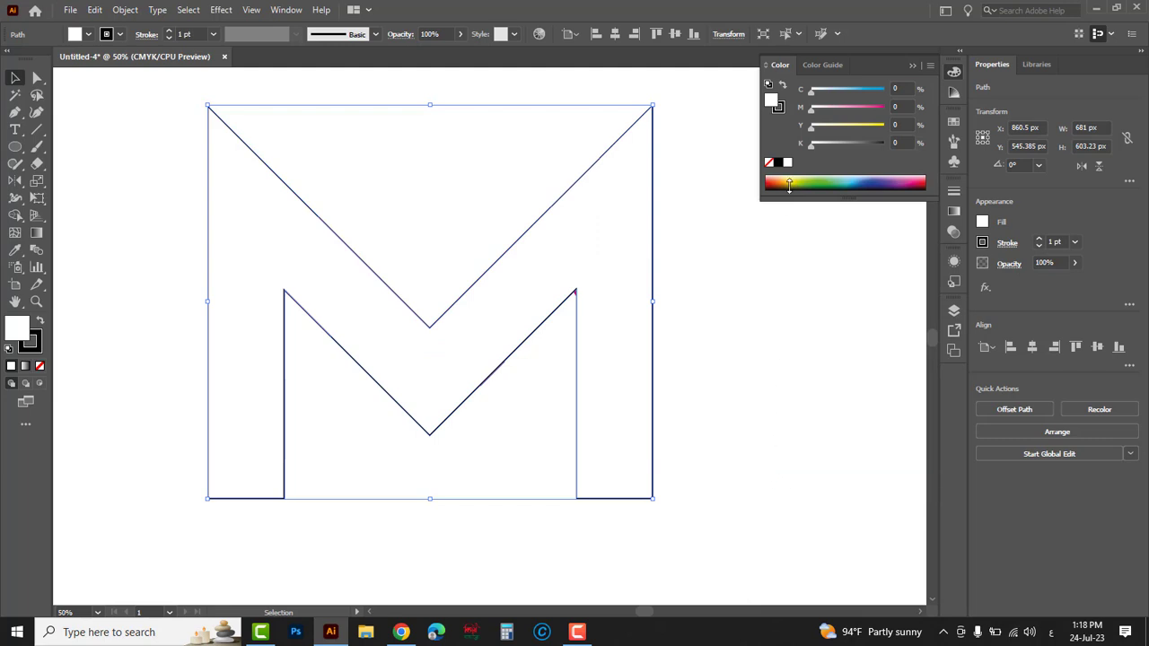
Step: Remove the outlined M's fill and offset its path outward by 23 px with miter joins
{"action": "left_click", "coordinate": [769, 163]}
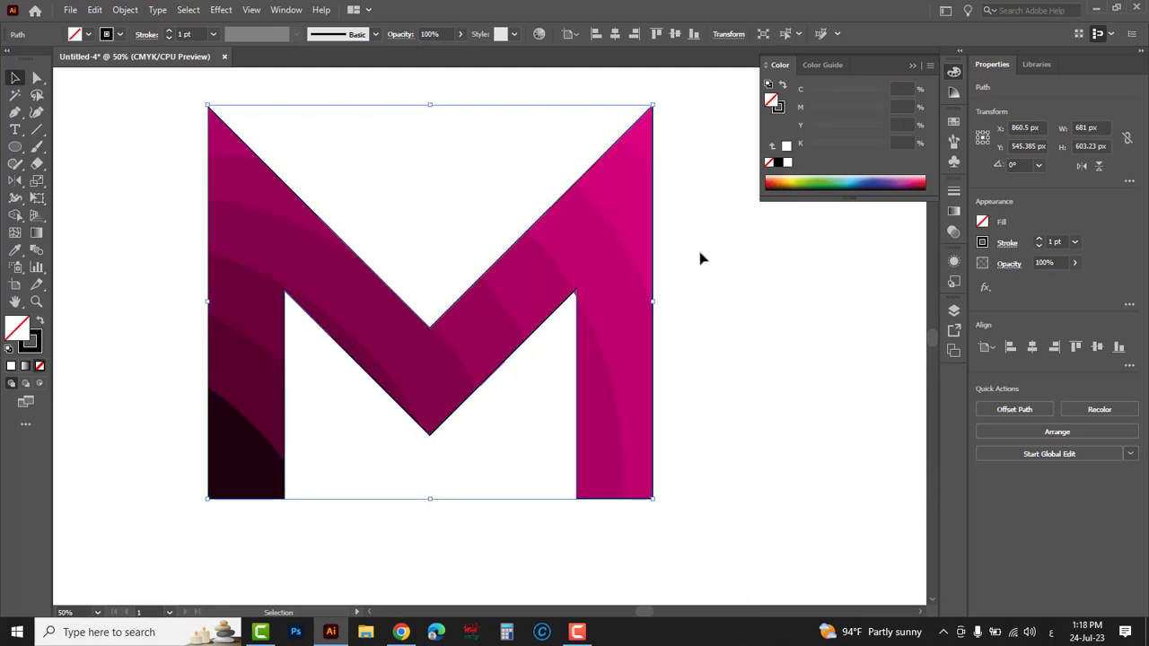
{"action": "left_click", "coordinate": [125, 11]}
{"action": "mouse_move", "coordinate": [160, 354]}
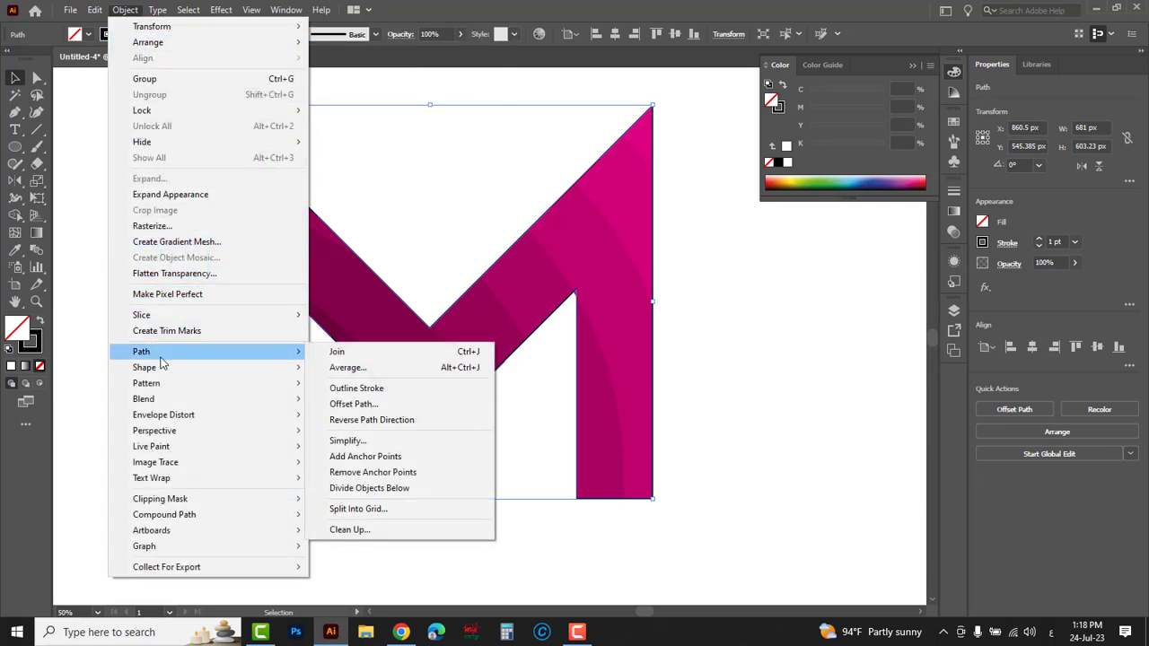
{"action": "left_click", "coordinate": [366, 405]}
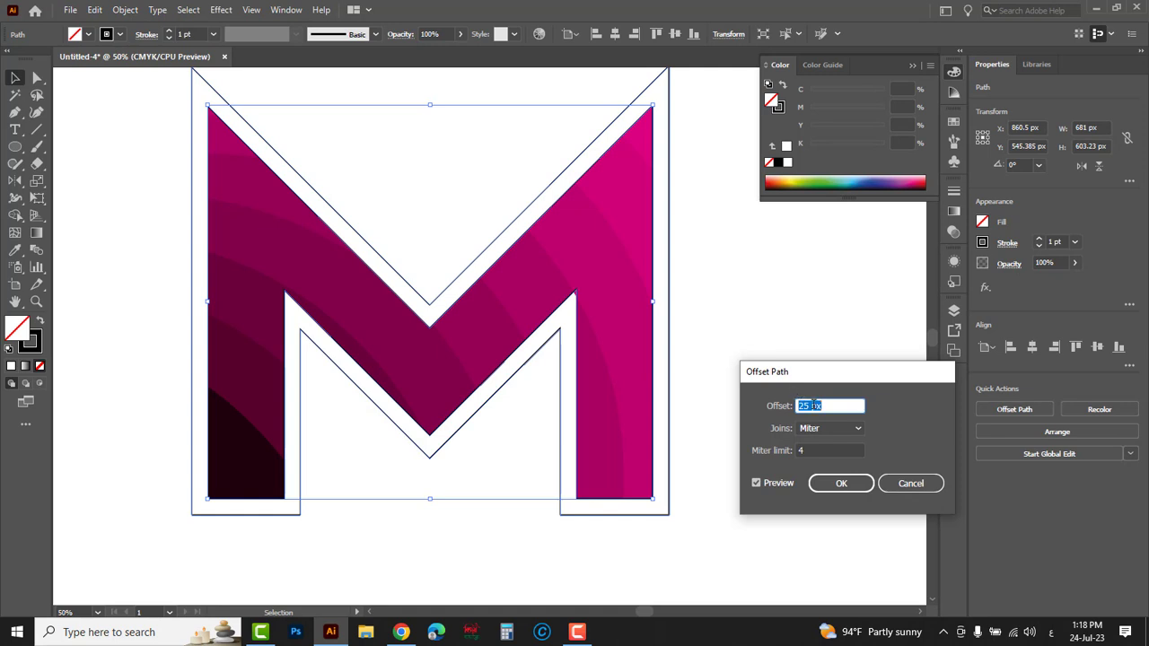
{"action": "key", "text": "Down"}
{"action": "key", "text": "Down"}
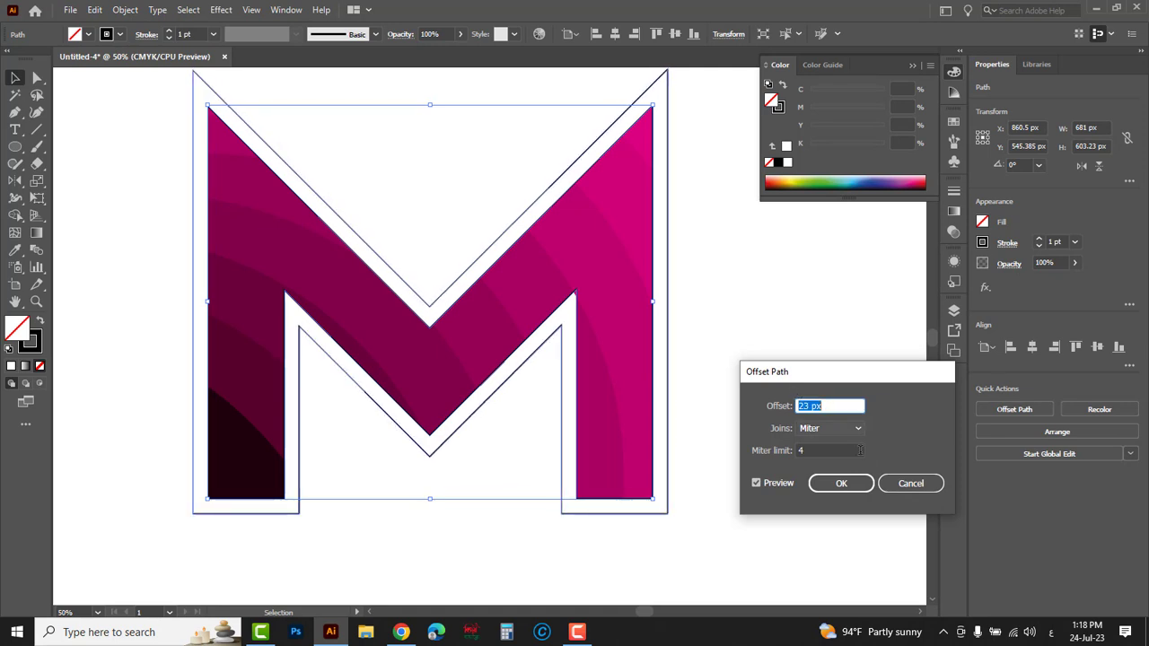
{"action": "left_click", "coordinate": [849, 483]}
Step: Set the stroke weight of the outer offset M outline to 5 pt
{"action": "left_click_drag", "start_coordinate": [544, 287], "coordinate": [544, 329]}
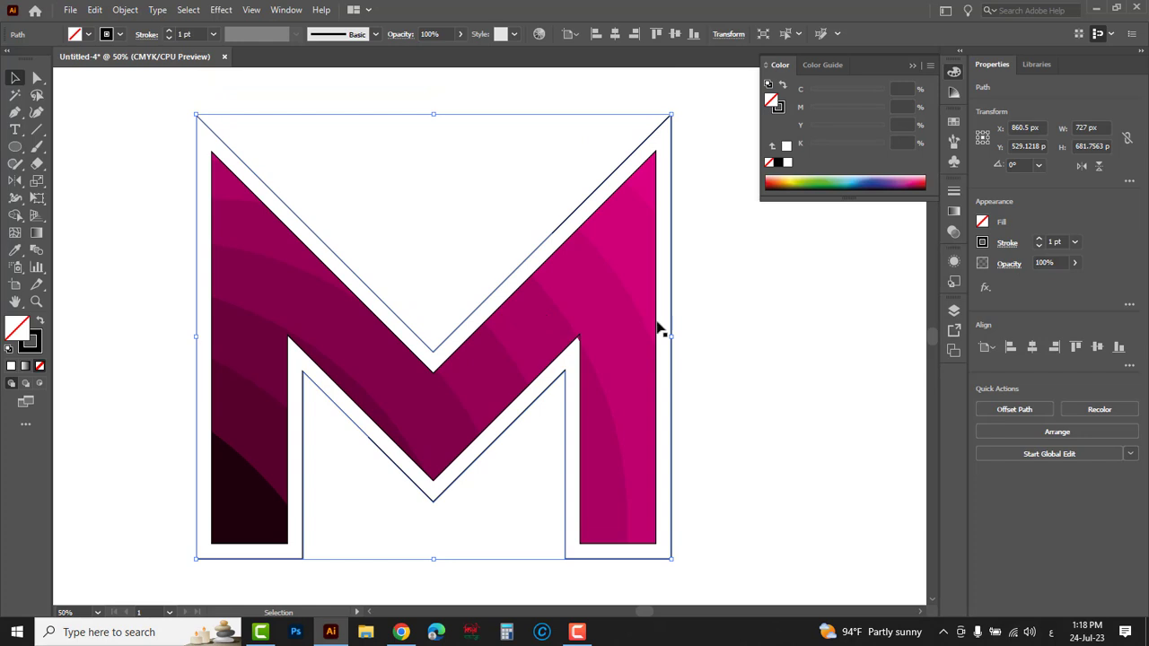
{"action": "left_click", "coordinate": [1039, 240]}
{"action": "left_click", "coordinate": [1039, 240]}
{"action": "left_click", "coordinate": [1038, 240]}
{"action": "left_click", "coordinate": [1039, 240]}
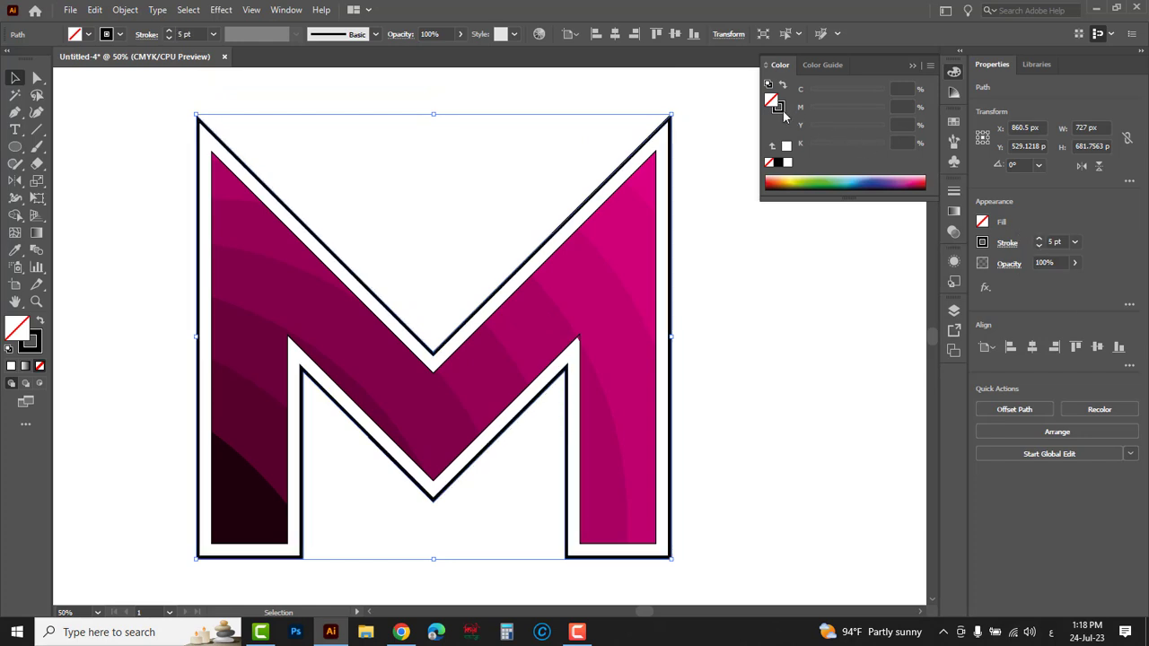
Step: Colour the outer outline's stroke deep pink with C 14, M 100, Y 5.88, K 0
{"action": "left_click", "coordinate": [780, 109]}
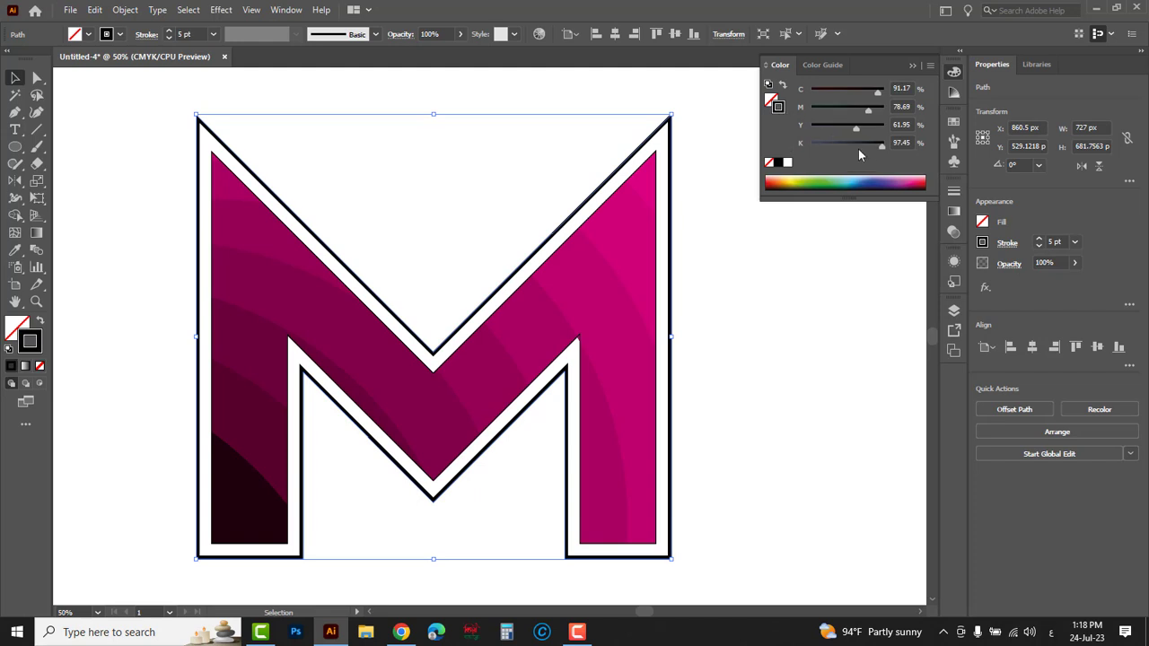
{"action": "left_click", "coordinate": [918, 176]}
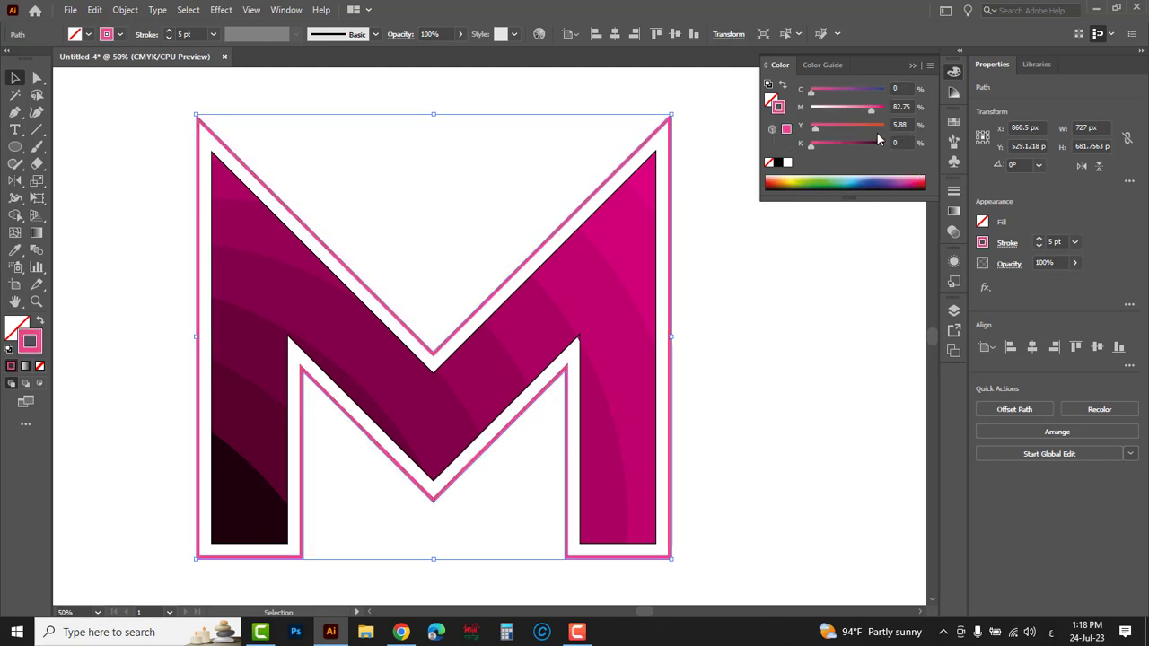
{"action": "left_click_drag", "start_coordinate": [872, 108], "coordinate": [888, 109]}
{"action": "left_click_drag", "start_coordinate": [813, 92], "coordinate": [823, 94]}
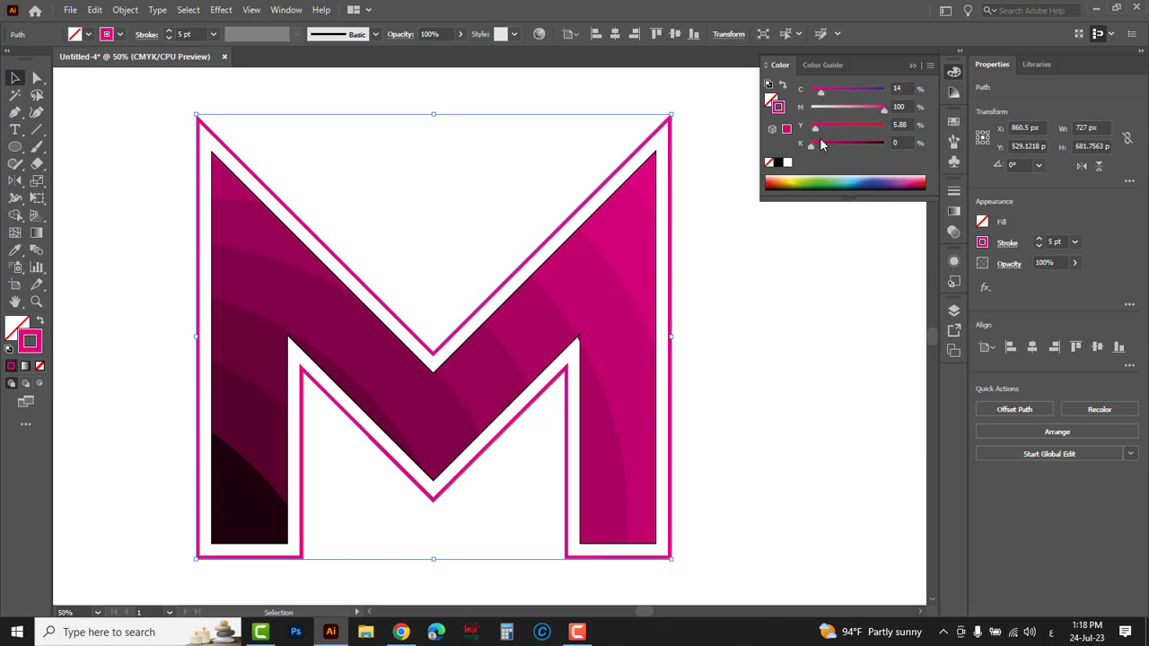
Step: Recolour the outer M outline's stroke to C 0, M 100, Y 0, K 23 and set its weight to 7 pt
{"action": "left_click", "coordinate": [780, 163]}
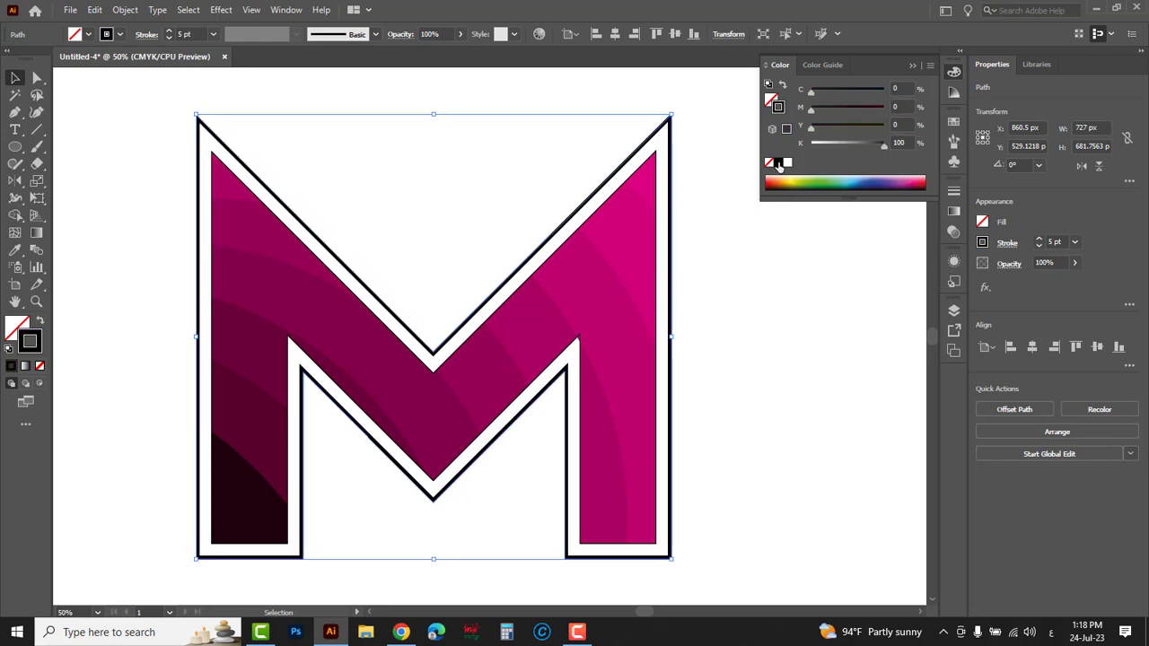
{"action": "mouse_move", "coordinate": [881, 143]}
{"action": "left_mouse_down"}
{"action": "mouse_move", "coordinate": [790, 144]}
{"action": "mouse_move", "coordinate": [900, 116]}
{"action": "left_mouse_up"}
{"action": "mouse_move", "coordinate": [813, 129]}
{"action": "left_mouse_down"}
{"action": "mouse_move", "coordinate": [883, 130]}
{"action": "mouse_move", "coordinate": [810, 131]}
{"action": "mouse_move", "coordinate": [828, 144]}
{"action": "left_mouse_up"}
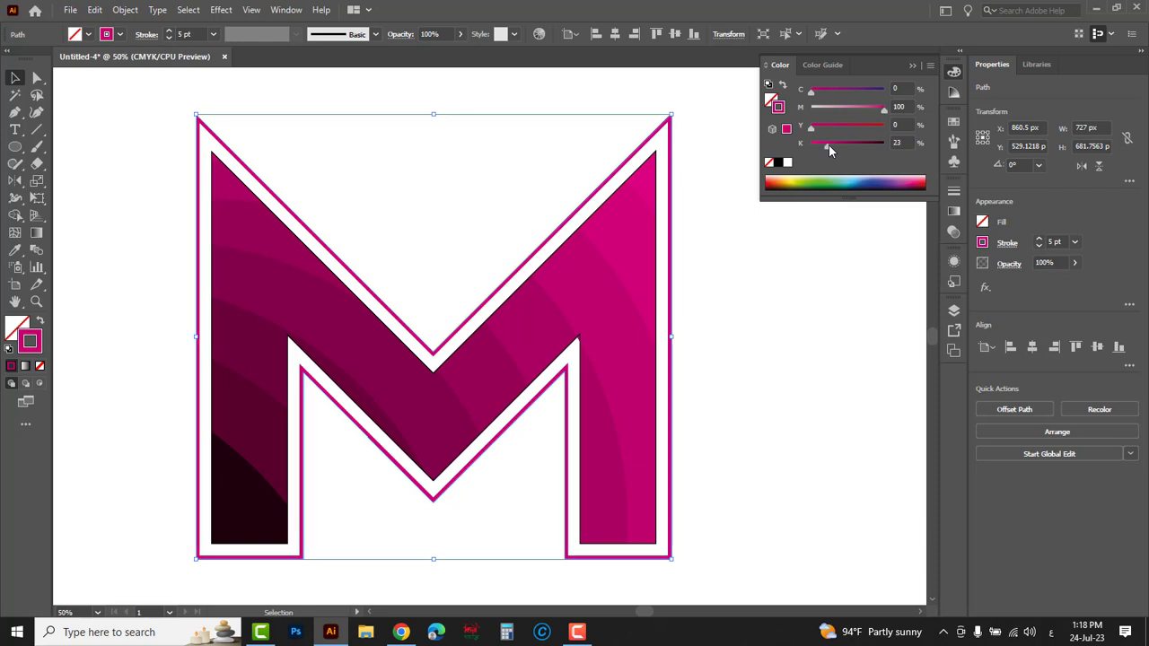
{"action": "left_click", "coordinate": [1038, 240]}
{"action": "left_click", "coordinate": [1038, 240]}
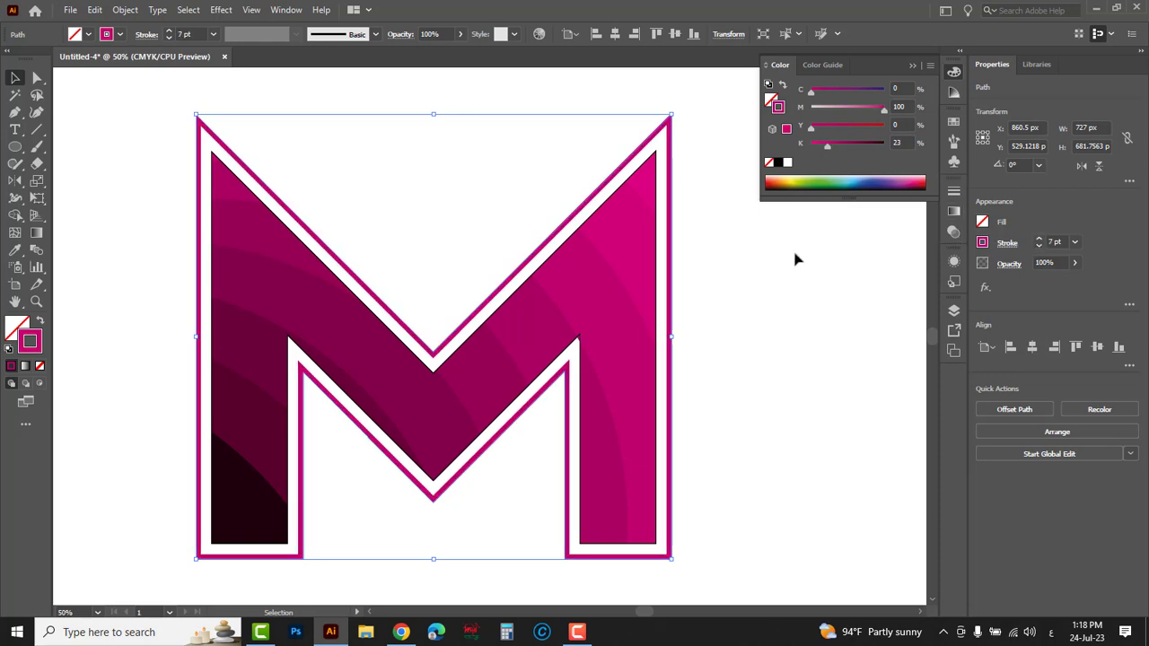
Step: Round the two pointed upper corners of the outer M outline
{"action": "left_click_drag", "start_coordinate": [37, 78], "coordinate": [103, 84]}
{"action": "left_click_drag", "start_coordinate": [171, 105], "coordinate": [231, 140]}
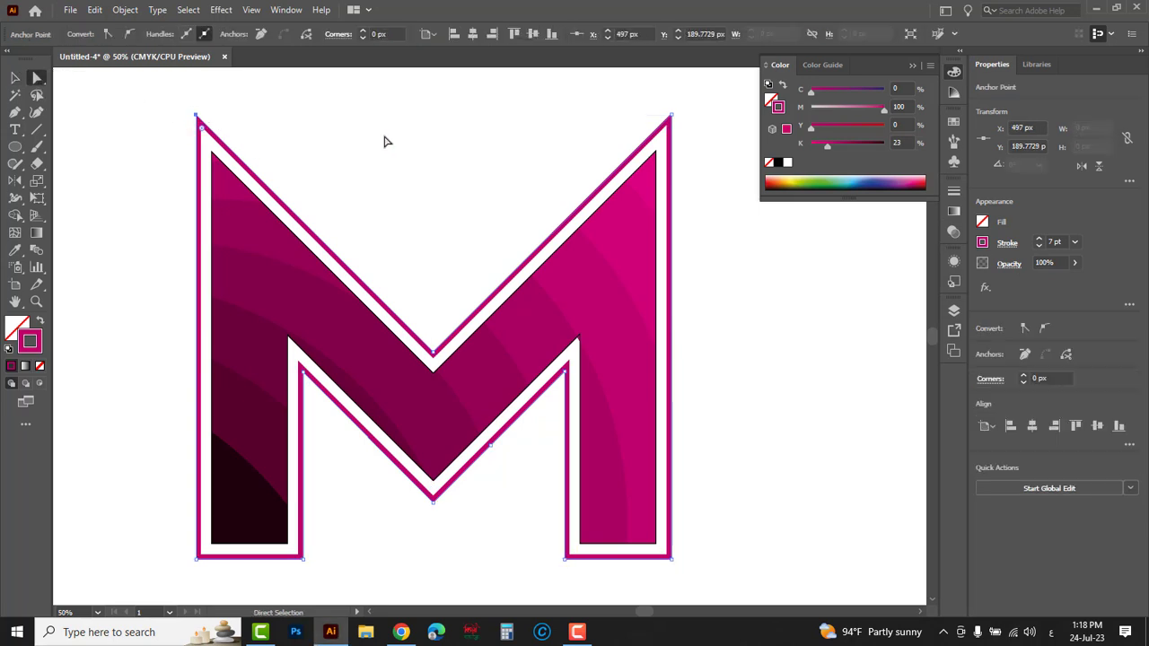
{"action": "left_click_drag", "start_coordinate": [648, 106], "coordinate": [671, 141]}
{"action": "left_click", "coordinate": [745, 218]}
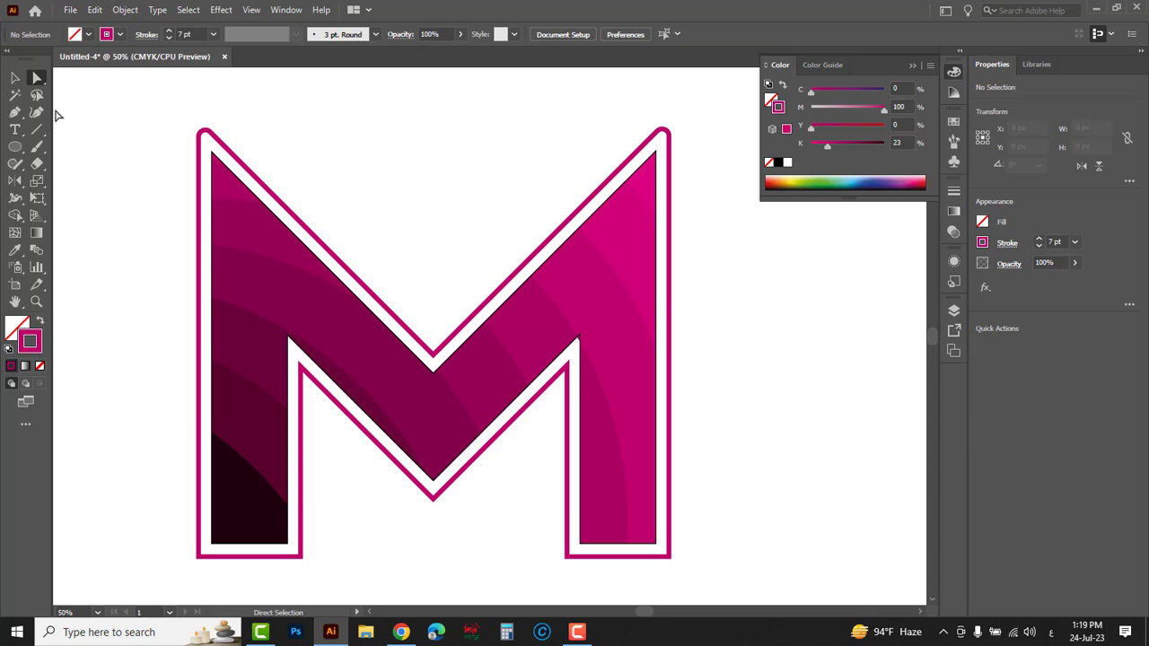
Step: Delete the thin 1 pt black outline around the banded inner M
{"action": "left_click", "coordinate": [15, 78]}
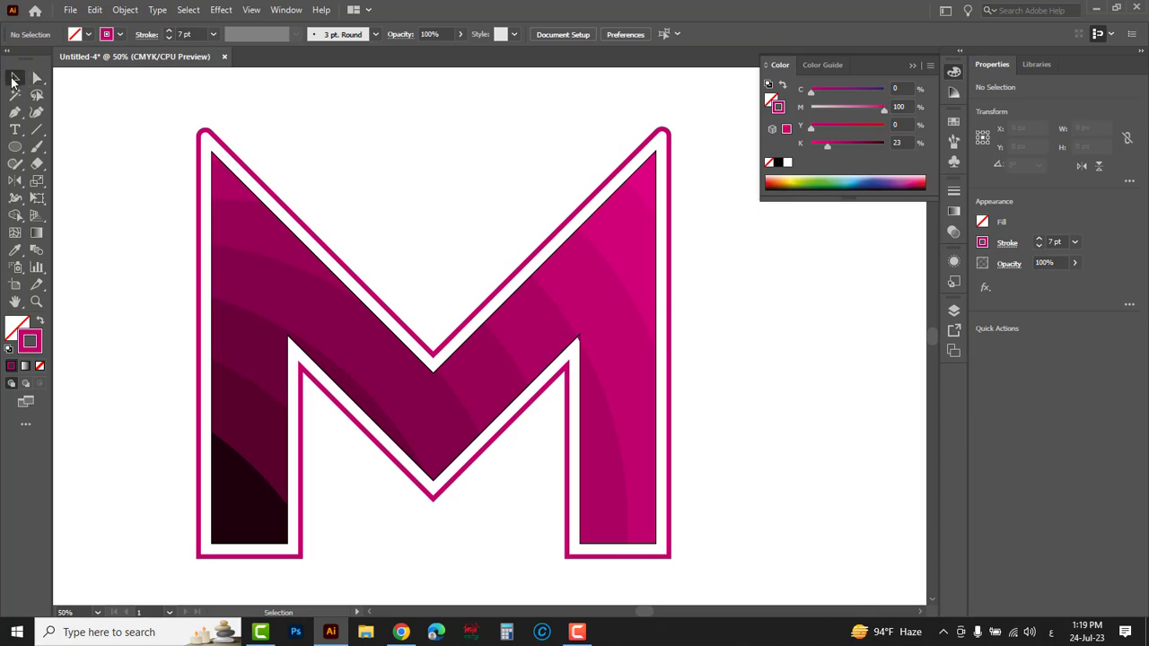
{"action": "left_click", "coordinate": [249, 192]}
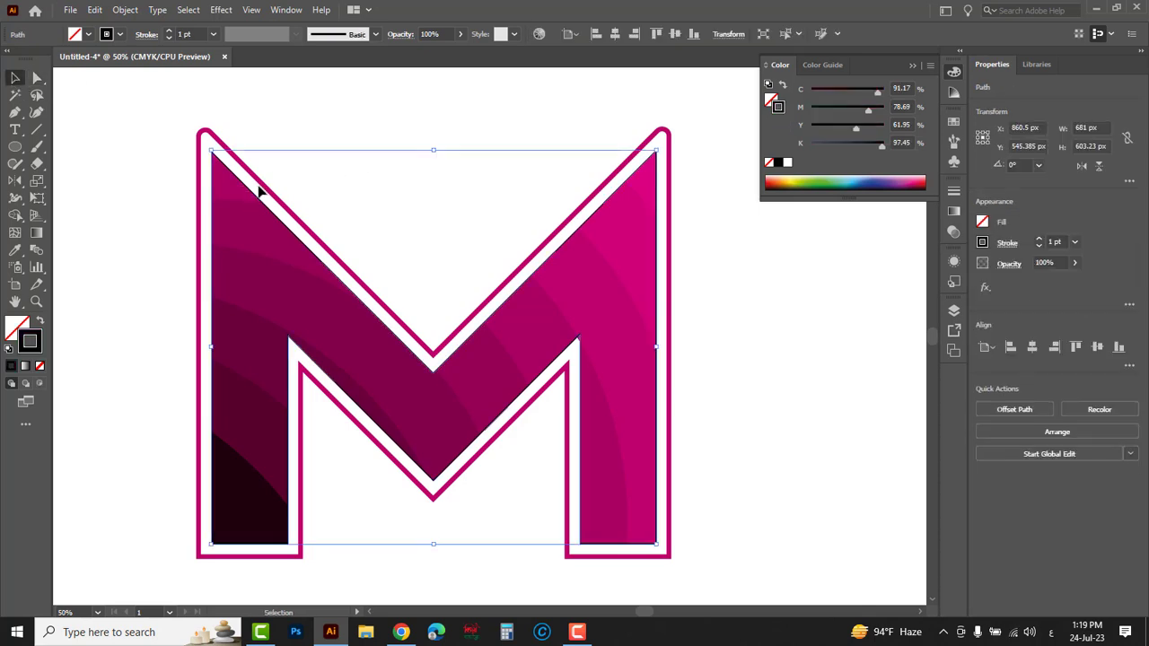
{"action": "key", "text": "ctrl+shift+a"}
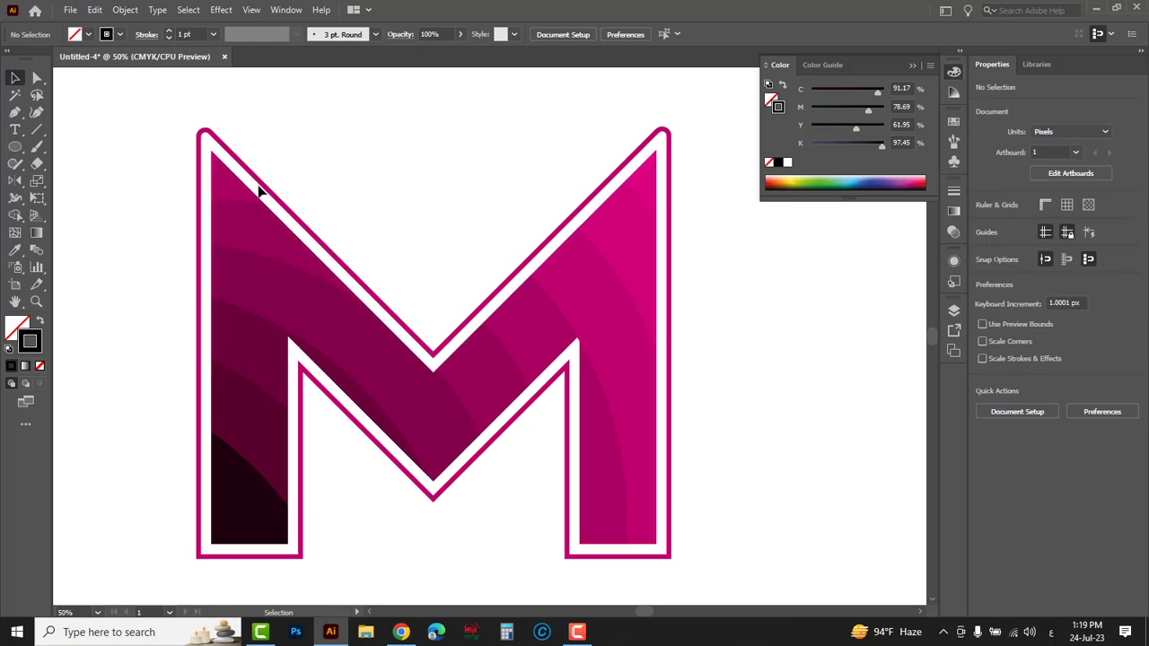
Step: Fill the outer M outline with yellow (C 0, M 0, Y 100, K 0) and send it to the back
{"action": "key", "text": "ctrl+minus"}
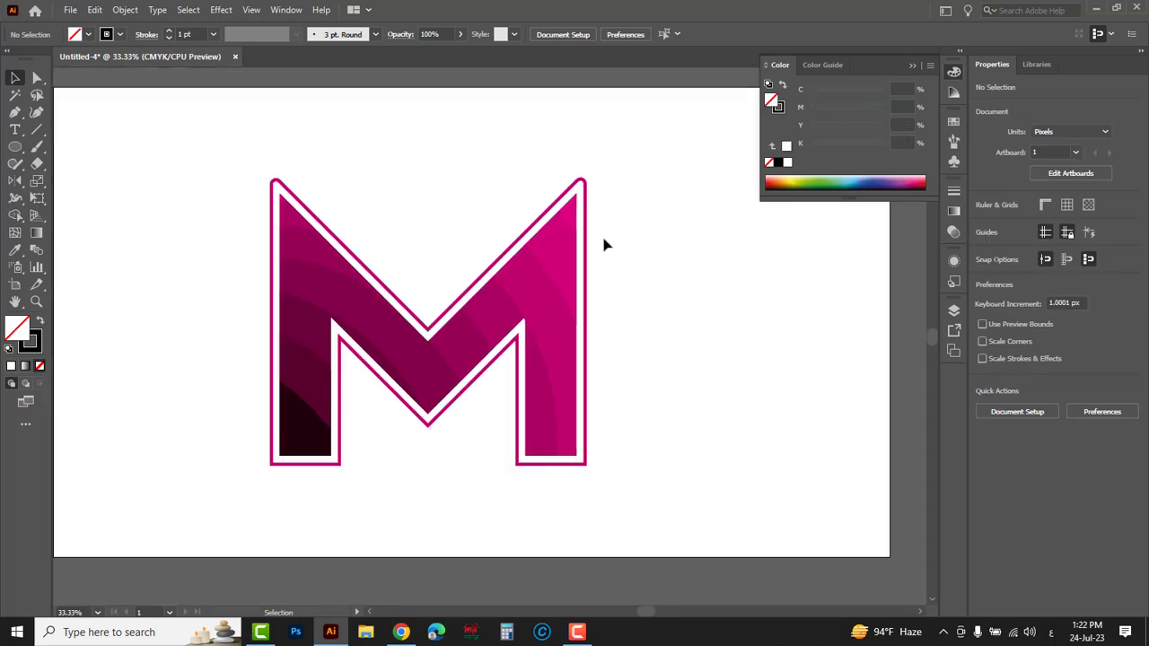
{"action": "left_click", "coordinate": [583, 268]}
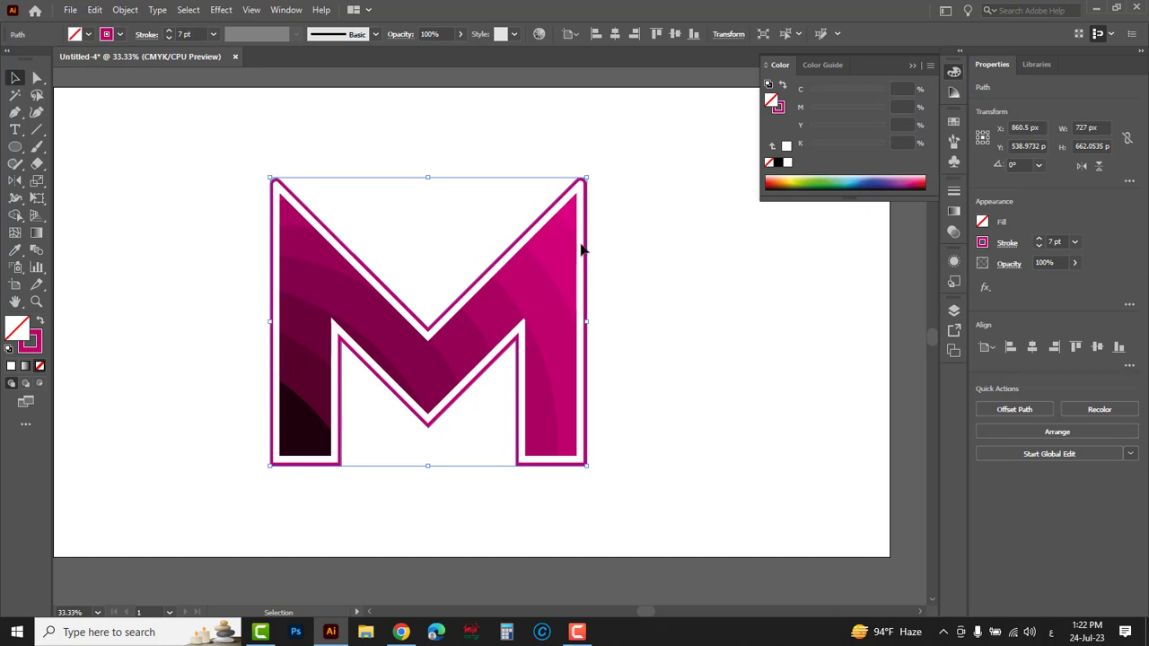
{"action": "left_click", "coordinate": [790, 182]}
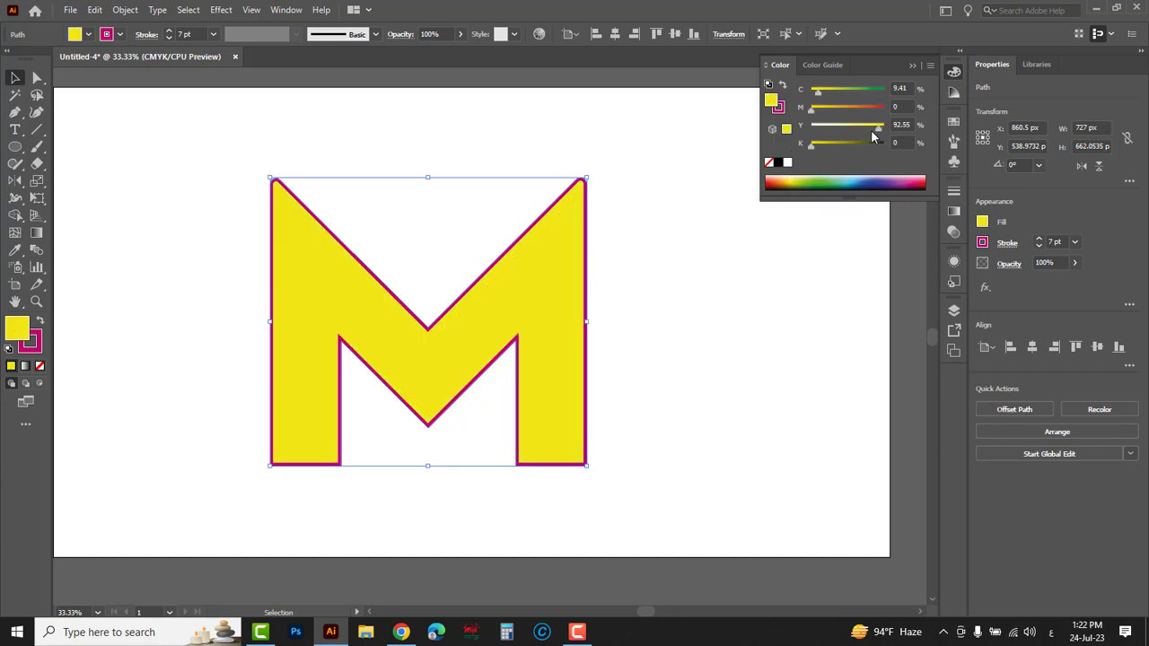
{"action": "left_click_drag", "start_coordinate": [817, 93], "coordinate": [807, 92]}
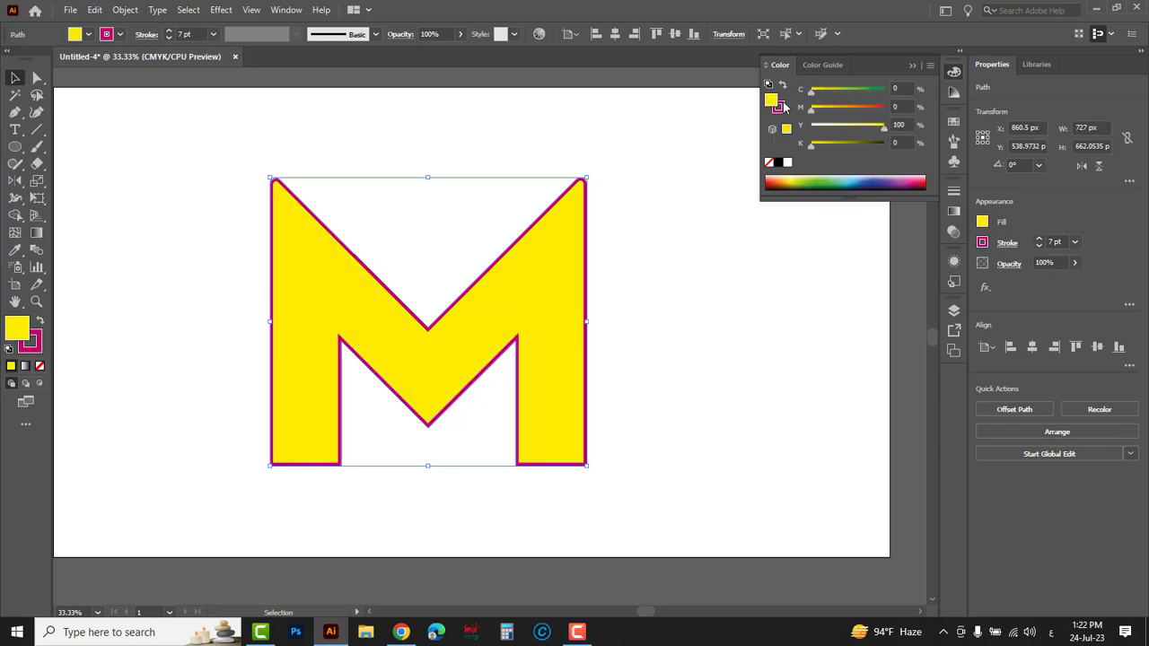
{"action": "right_click", "coordinate": [547, 249]}
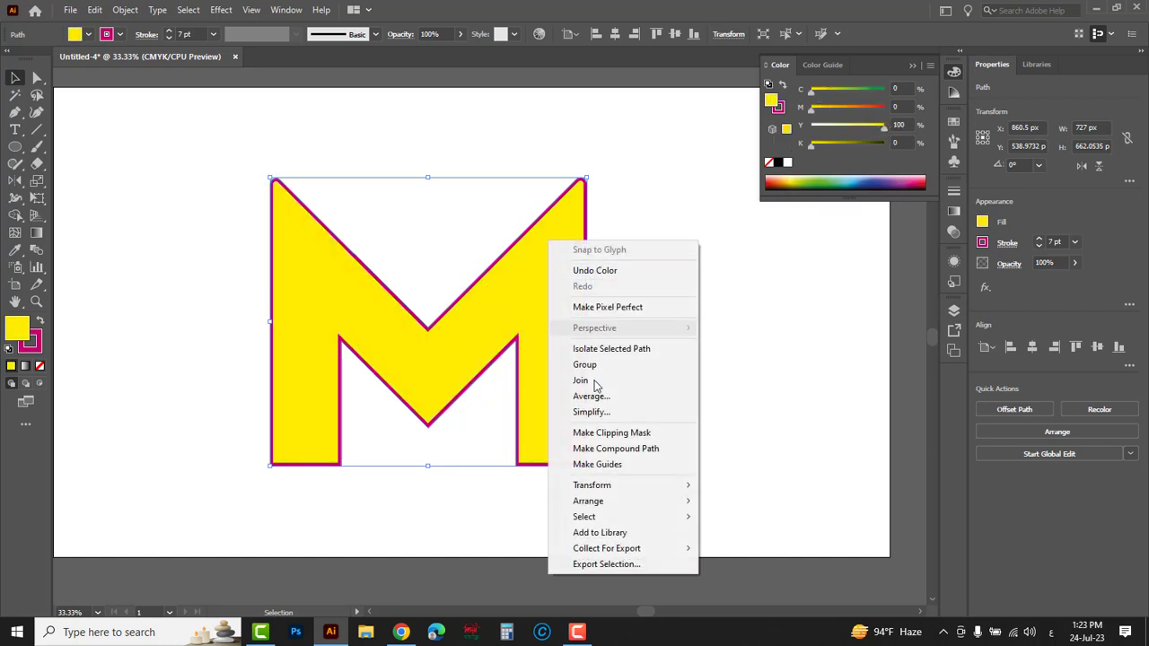
{"action": "mouse_move", "coordinate": [606, 487]}
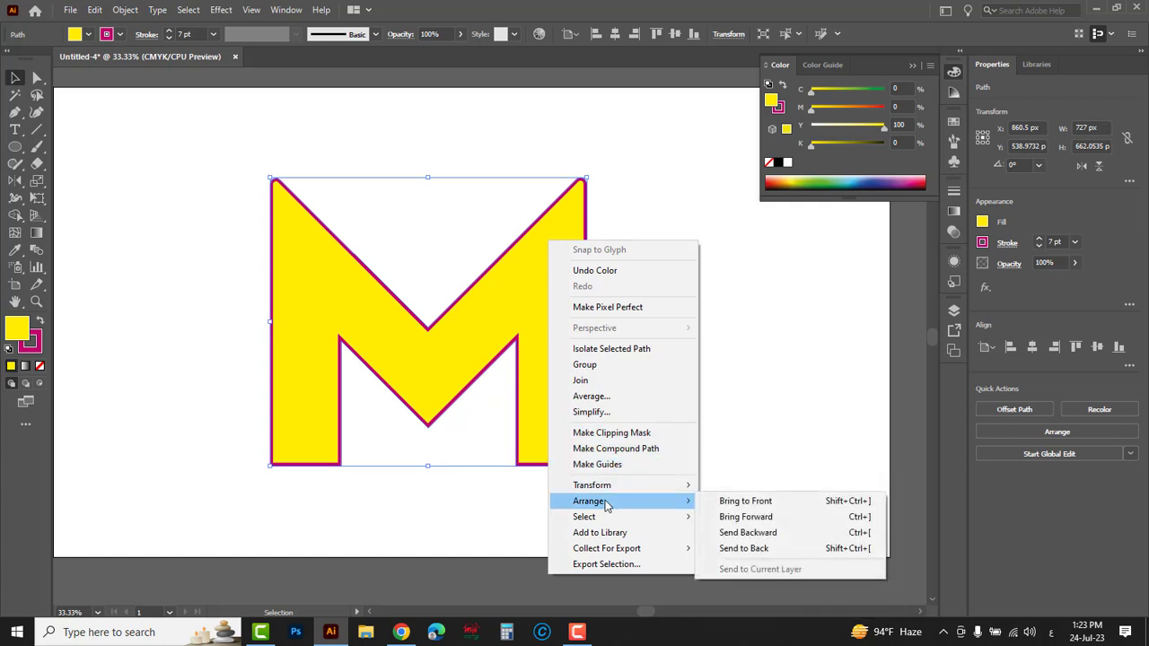
{"action": "left_click", "coordinate": [745, 551]}
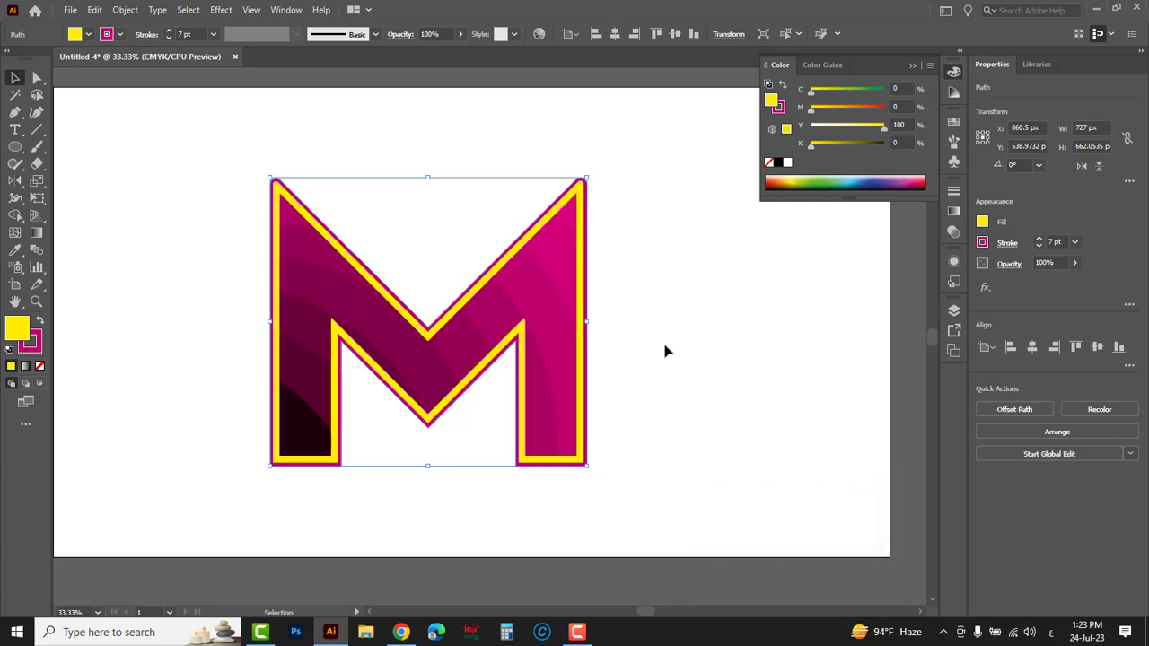
Step: Try pale blue, K 12 grey and white fills on the backing M, returning to yellow at Y 100
{"action": "key", "text": "ctrl+space"}
{"action": "left_click", "coordinate": [416, 290]}
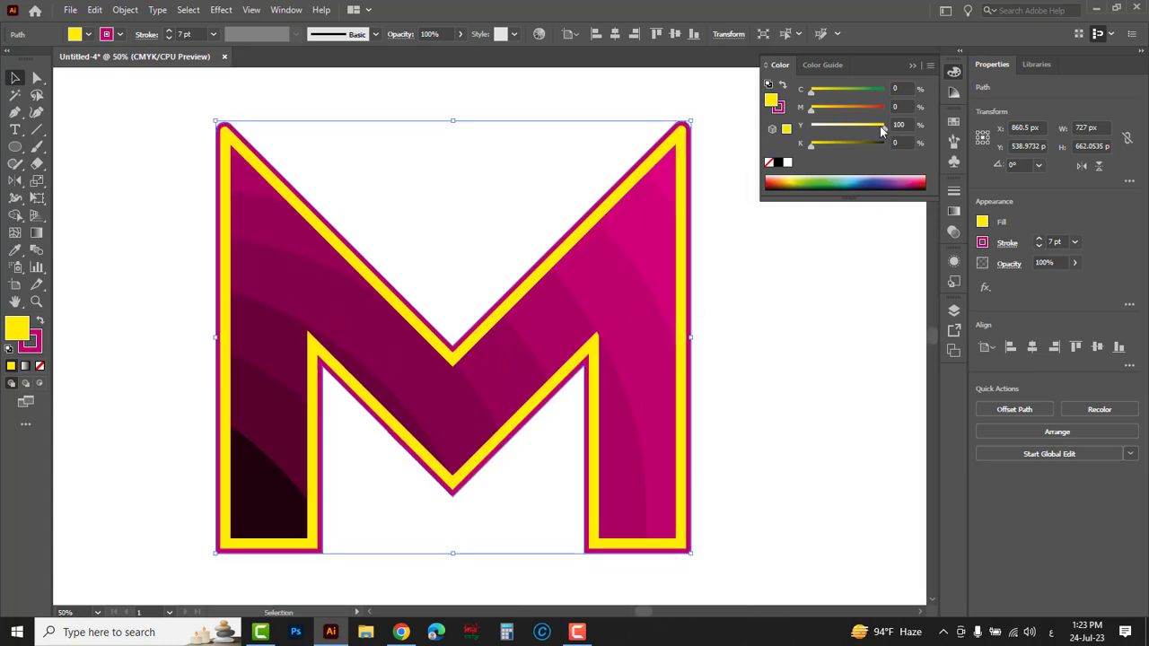
{"action": "left_click_drag", "start_coordinate": [880, 126], "coordinate": [780, 127]}
{"action": "mouse_move", "coordinate": [811, 90]}
{"action": "left_mouse_down"}
{"action": "mouse_move", "coordinate": [914, 91]}
{"action": "mouse_move", "coordinate": [812, 92]}
{"action": "left_mouse_up"}
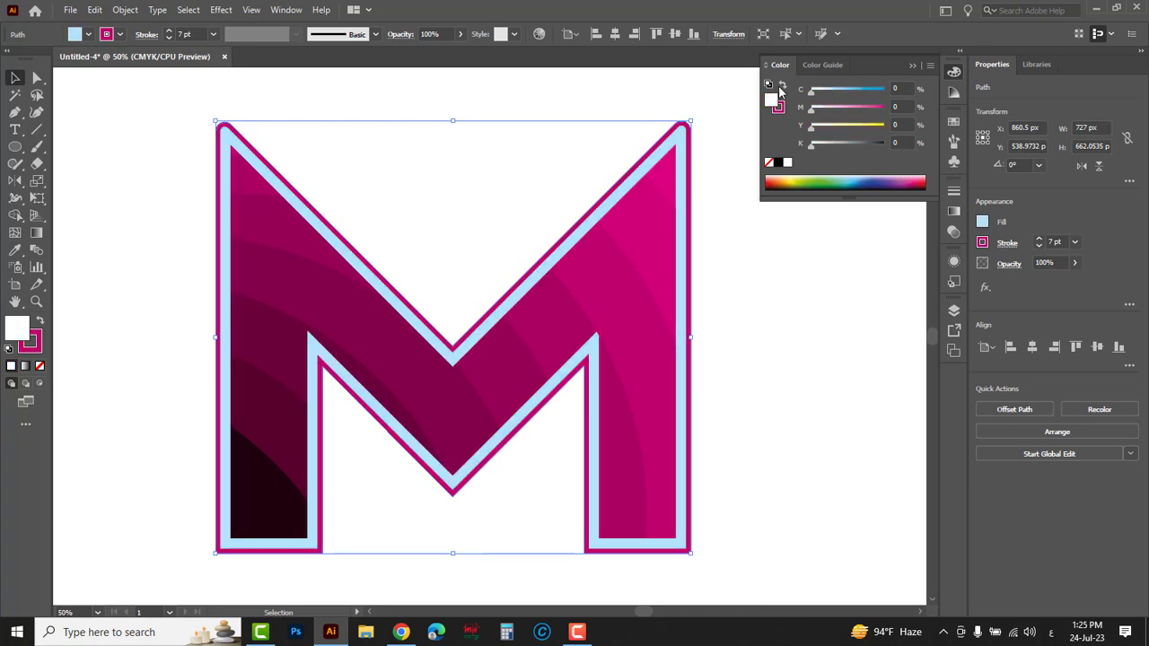
{"action": "left_click_drag", "start_coordinate": [815, 147], "coordinate": [822, 149]}
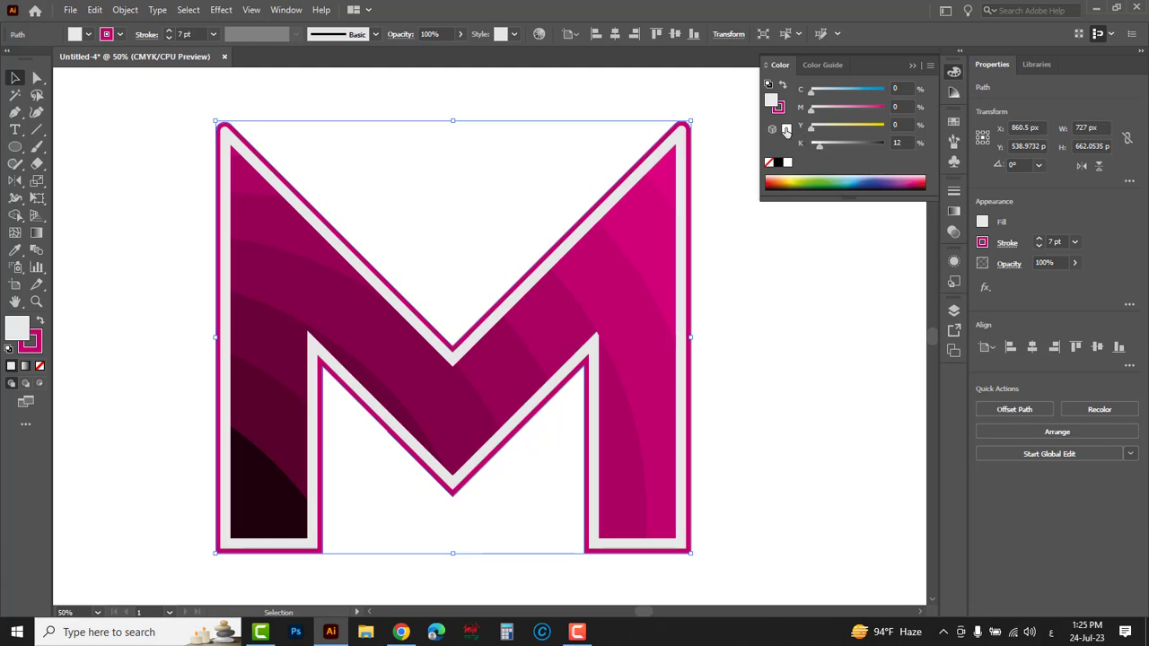
{"action": "left_click", "coordinate": [787, 130]}
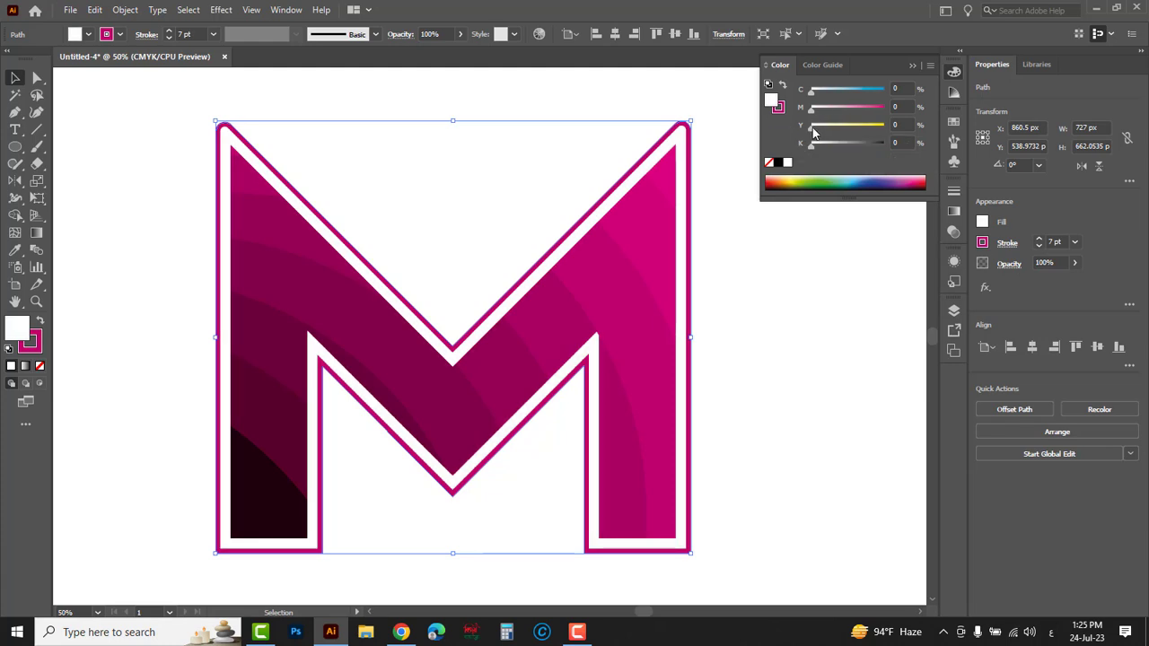
{"action": "left_click_drag", "start_coordinate": [811, 127], "coordinate": [886, 127]}
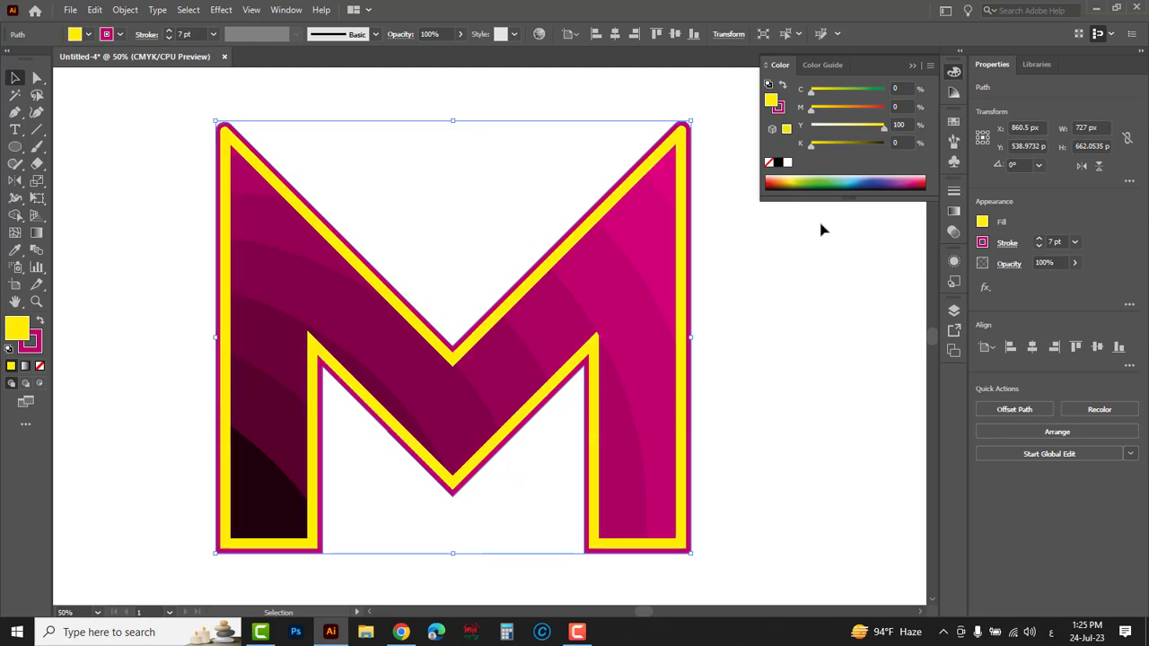
Step: Set the backing M's stroke weight to 10 pt
{"action": "left_click", "coordinate": [1039, 245]}
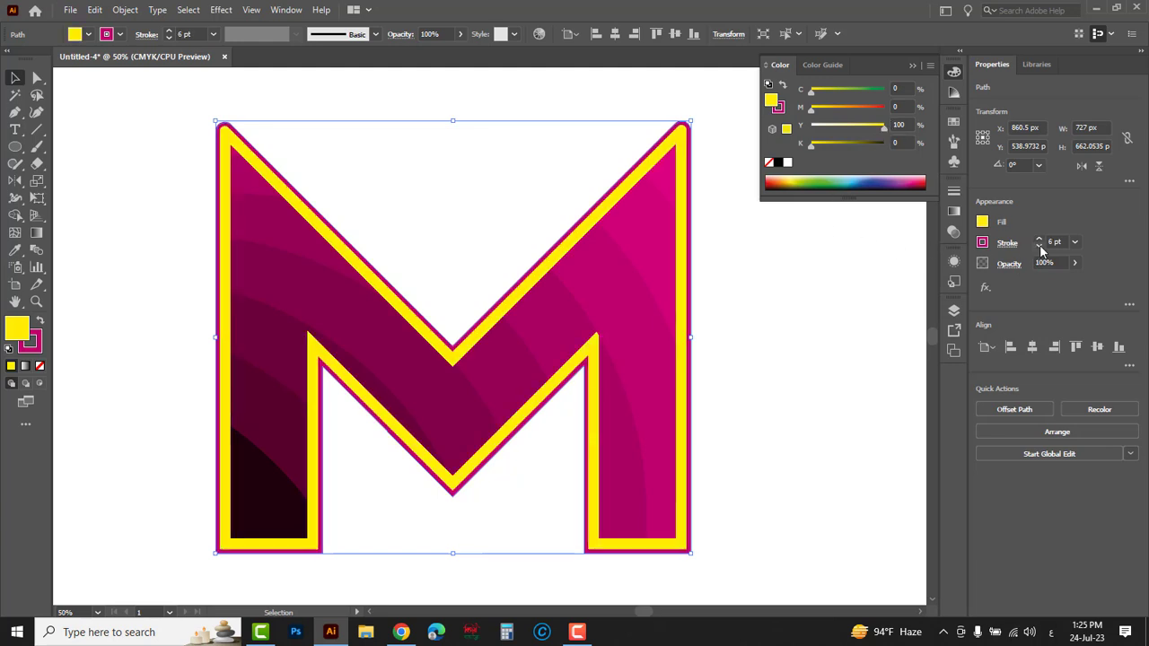
{"action": "left_click", "coordinate": [1039, 246]}
{"action": "left_click", "coordinate": [1039, 246]}
{"action": "left_click", "coordinate": [1038, 240]}
{"action": "left_click", "coordinate": [1039, 240]}
{"action": "left_click", "coordinate": [1039, 241]}
{"action": "left_click", "coordinate": [1039, 240]}
{"action": "left_click", "coordinate": [1039, 240]}
{"action": "left_click", "coordinate": [1039, 241]}
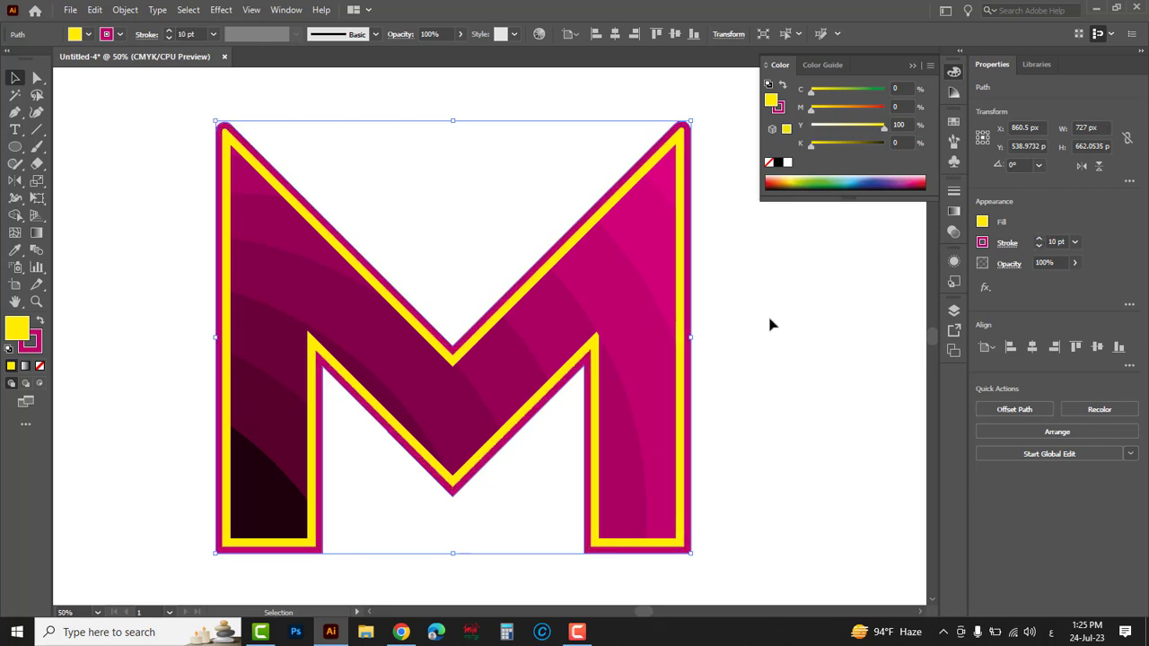
Step: Fill the backing M with white and deselect it
{"action": "left_click", "coordinate": [787, 163]}
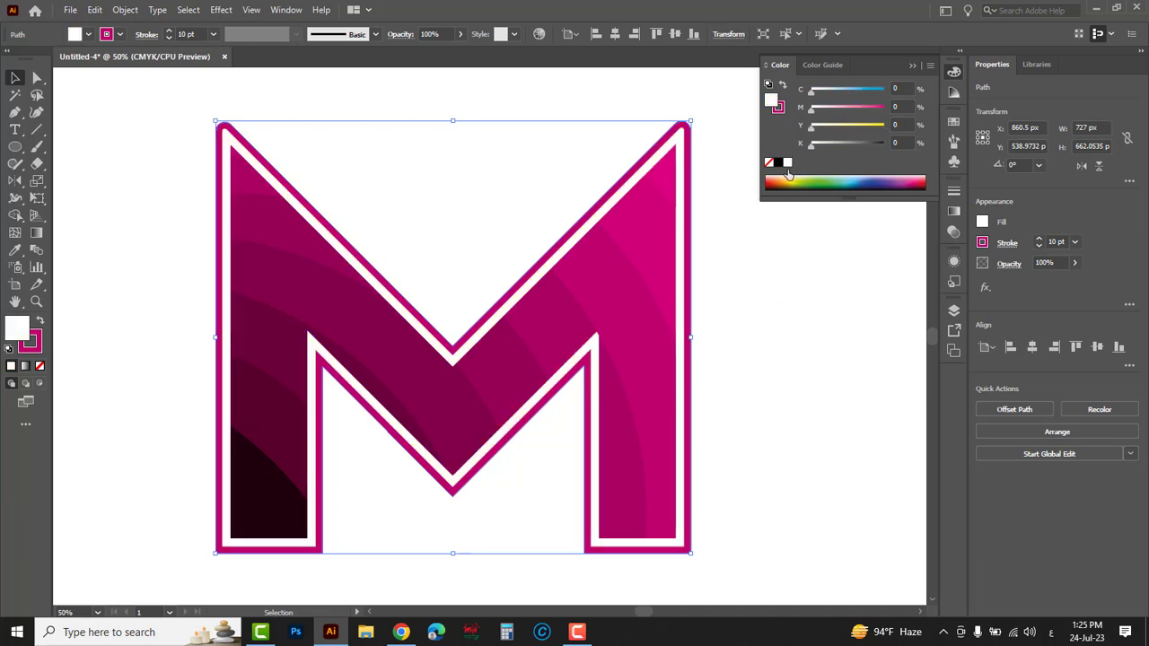
{"action": "left_click", "coordinate": [779, 338]}
{"action": "left_click", "coordinate": [741, 332], "text": "ctrl+alt"}
{"action": "left_click_drag", "start_coordinate": [521, 385], "coordinate": [635, 364]}
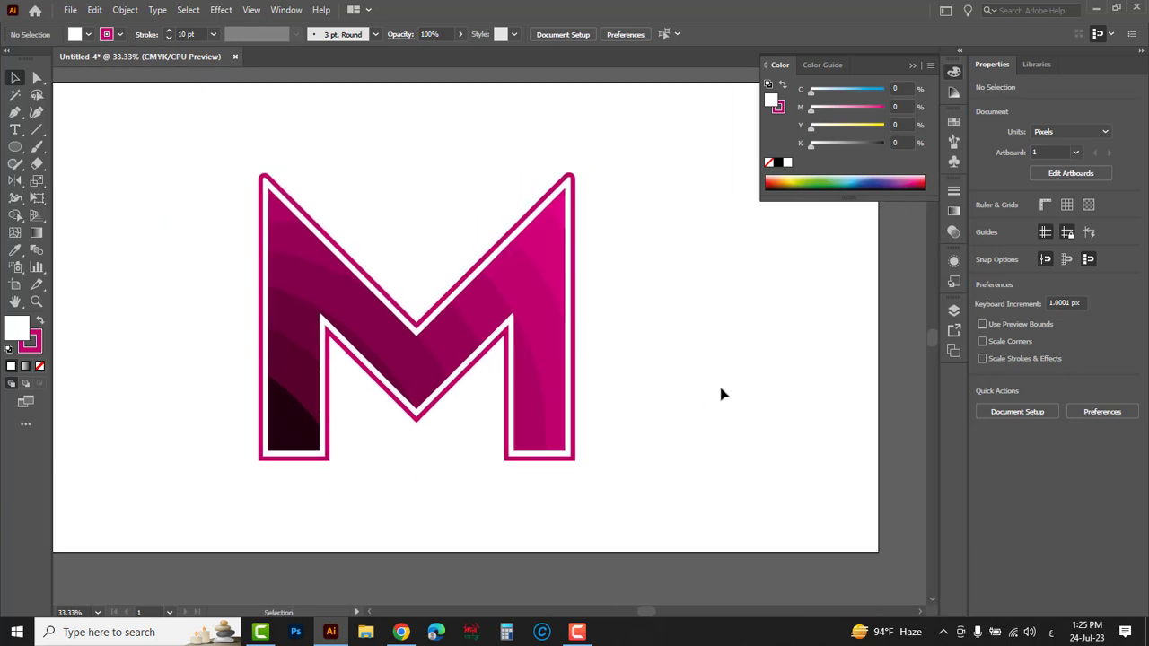
Step: Trim the artboard around the M logo to about 1170 × 933 px
{"action": "left_click", "coordinate": [17, 287]}
{"action": "left_click_drag", "start_coordinate": [880, 319], "coordinate": [688, 319]}
{"action": "left_click_drag", "start_coordinate": [67, 336], "coordinate": [180, 336]}
{"action": "left_click_drag", "start_coordinate": [158, 322], "coordinate": [280, 329]}
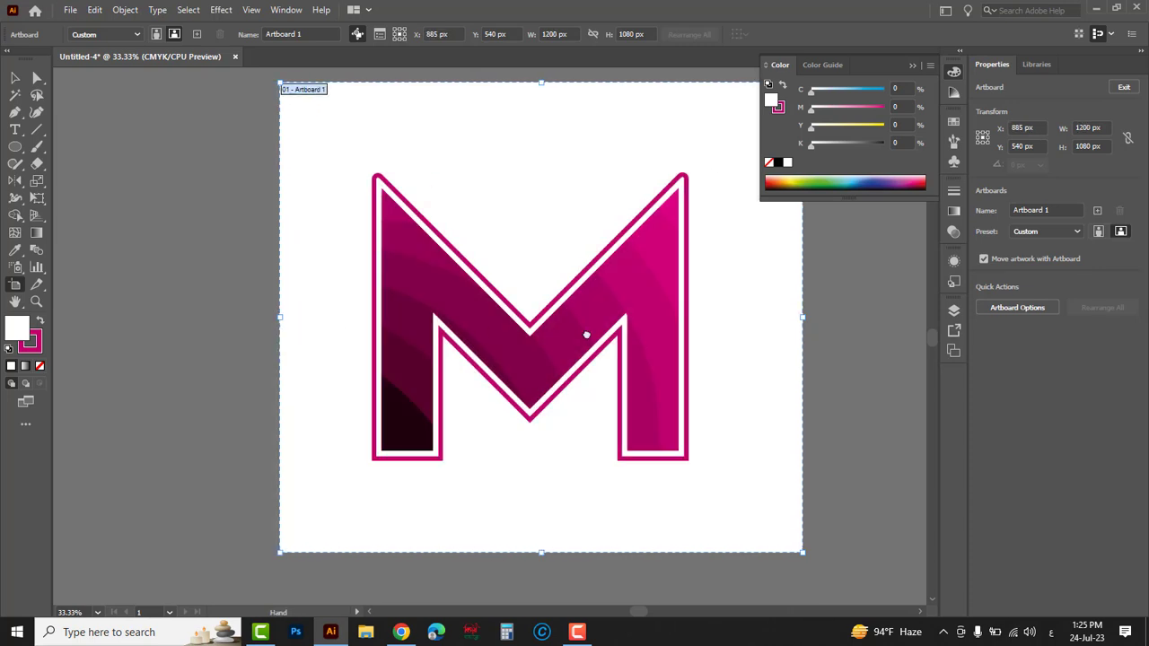
{"action": "left_click_drag", "start_coordinate": [589, 332], "coordinate": [500, 333]}
{"action": "left_click_drag", "start_coordinate": [456, 84], "coordinate": [454, 126]}
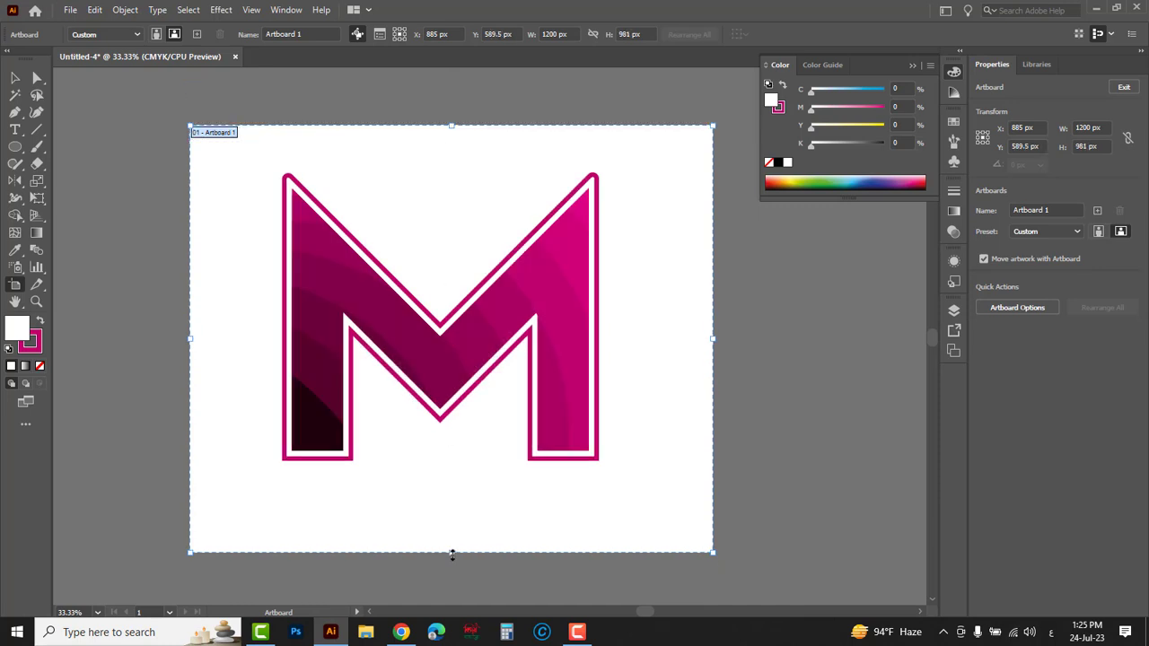
{"action": "left_click_drag", "start_coordinate": [453, 552], "coordinate": [453, 532]}
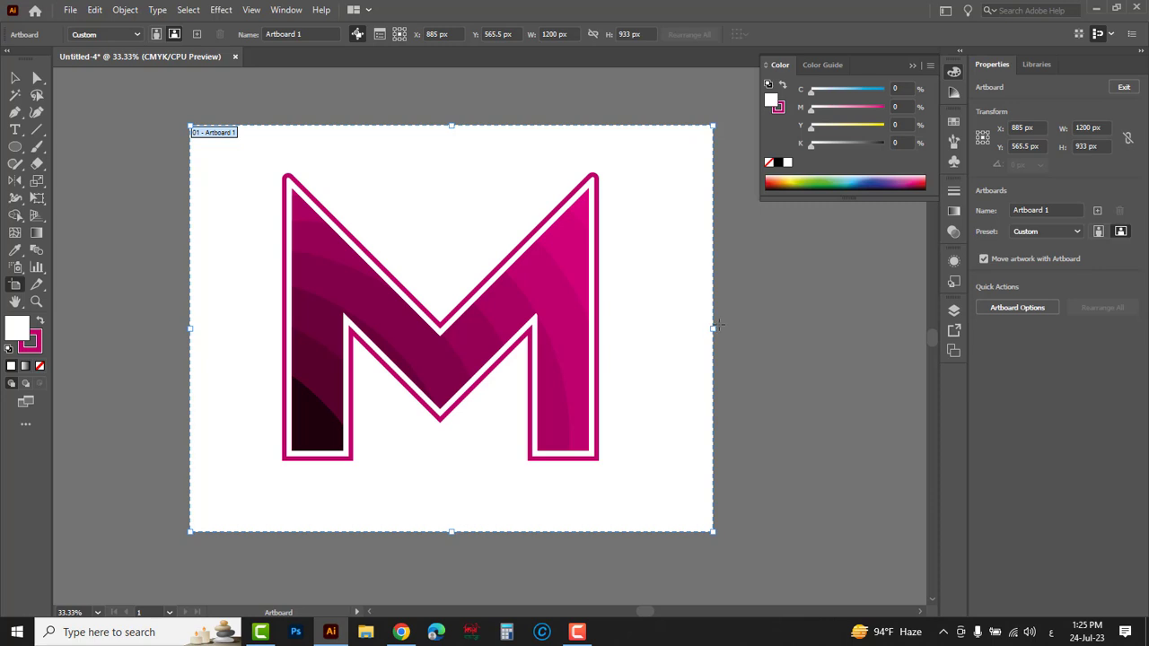
{"action": "left_click_drag", "start_coordinate": [714, 331], "coordinate": [700, 332]}
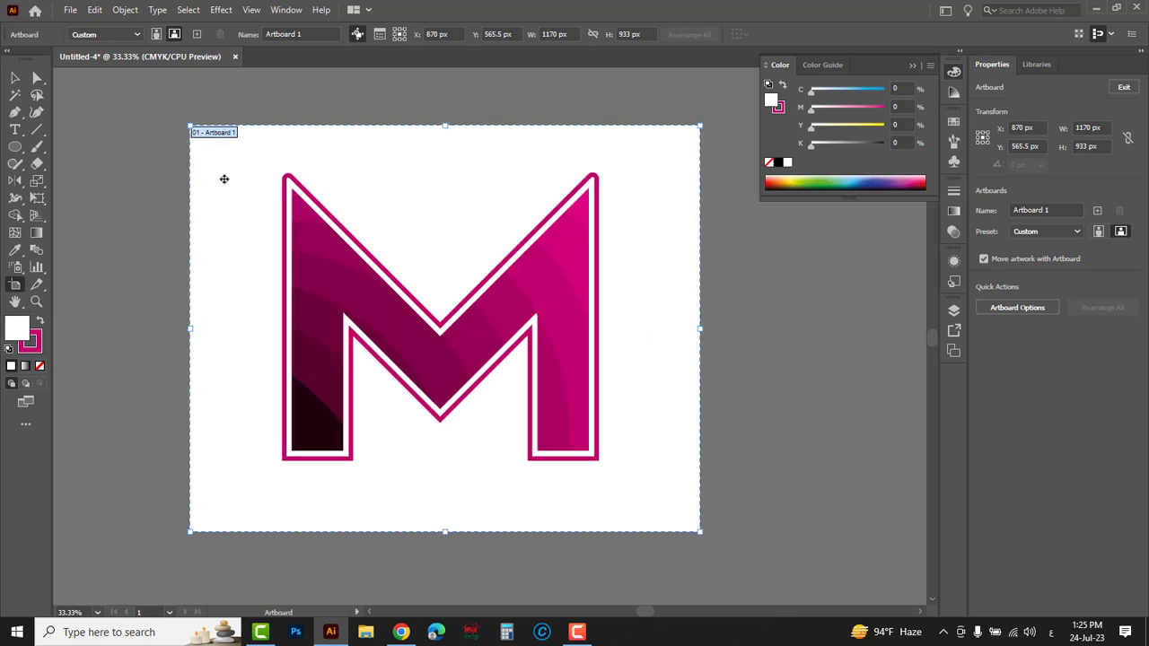
{"action": "left_click", "coordinate": [15, 78]}
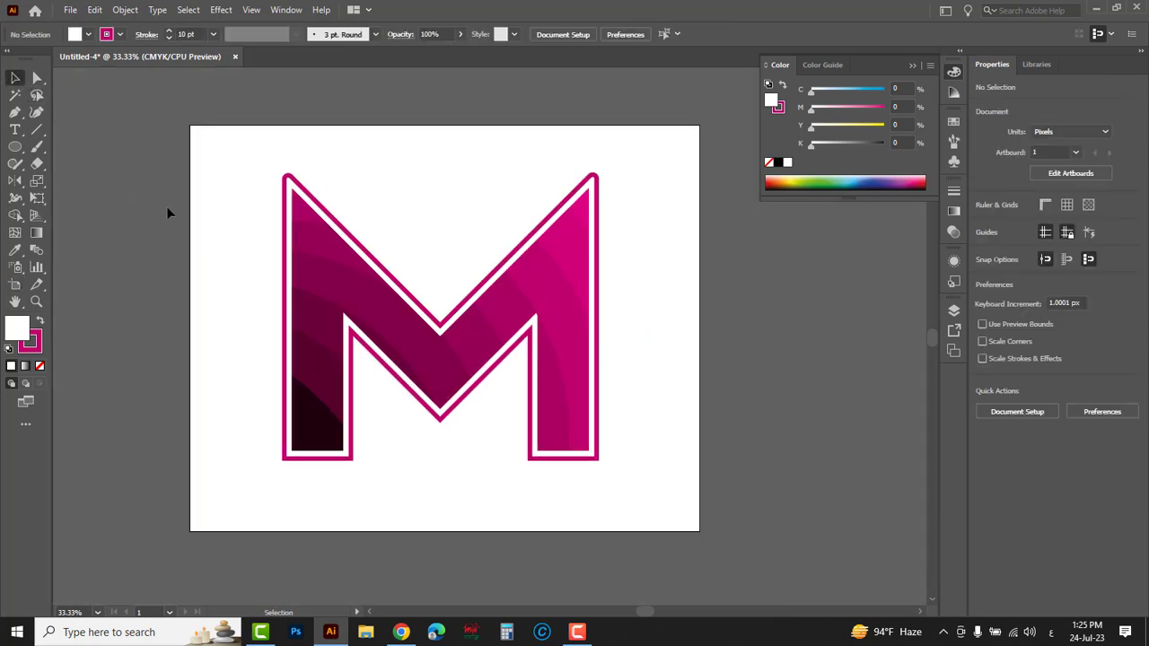
Step: Save the document to the Desktop as an Illustrator 2020 AI file named M LOGO DESIGN ILLUSTRATOR
{"action": "left_click", "coordinate": [70, 10]}
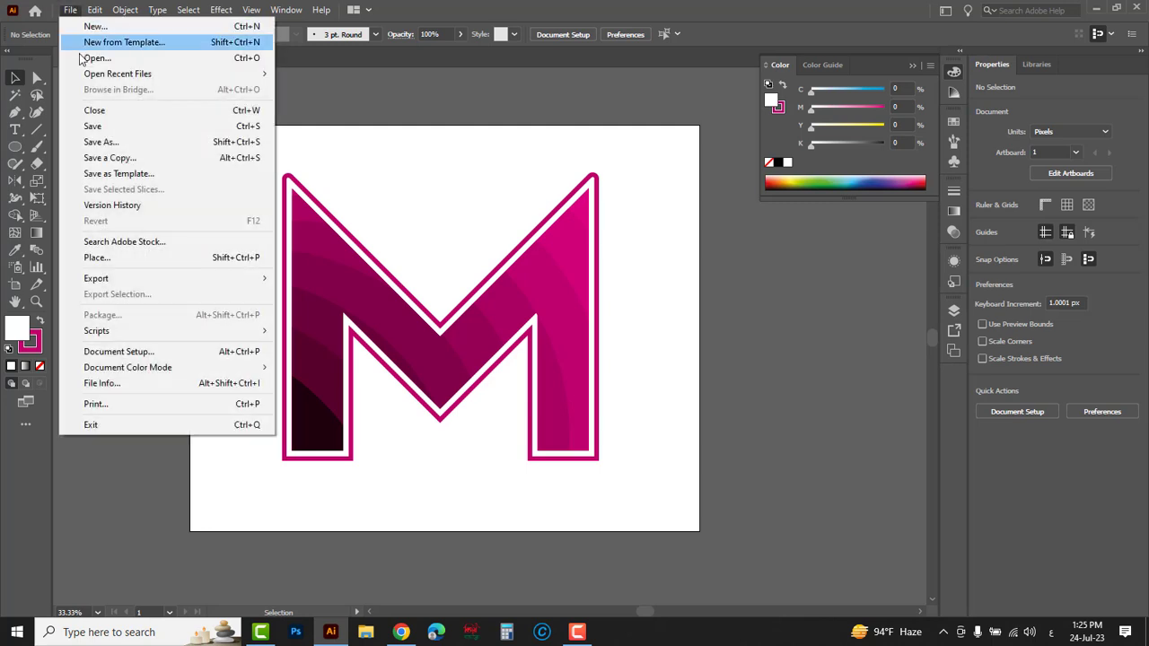
{"action": "left_click", "coordinate": [98, 143]}
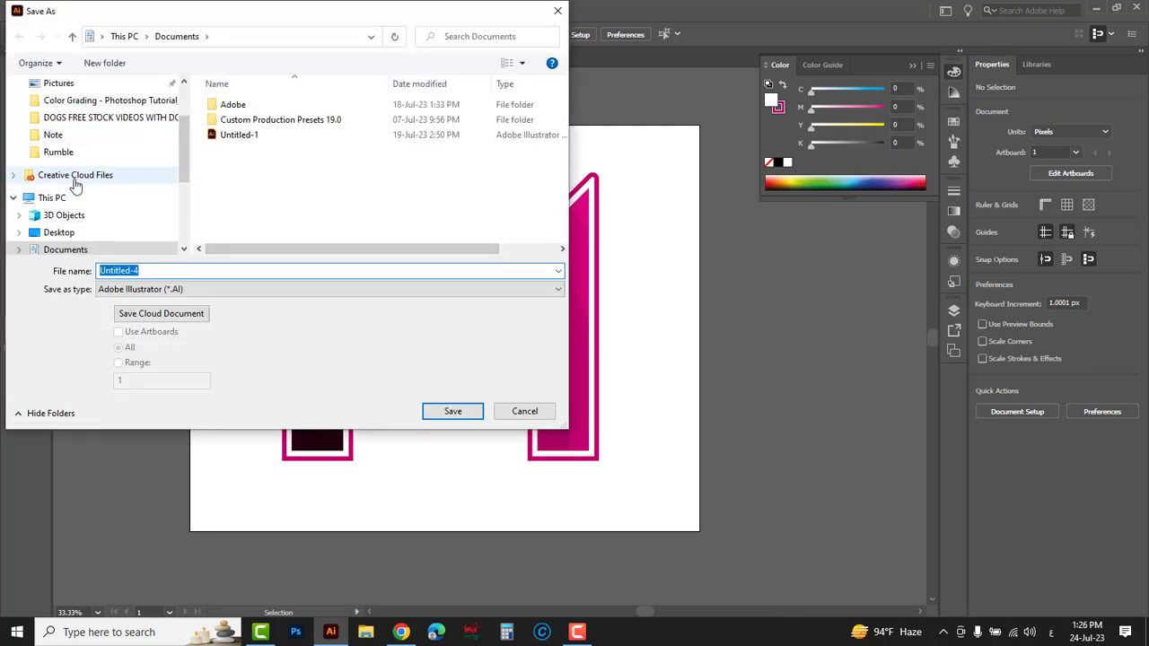
{"action": "left_click", "coordinate": [59, 233]}
{"action": "double_click", "coordinate": [181, 270]}
{"action": "key", "text": "BackSpace"}
{"action": "type", "text": "M LOGO DESIGN ILL"}
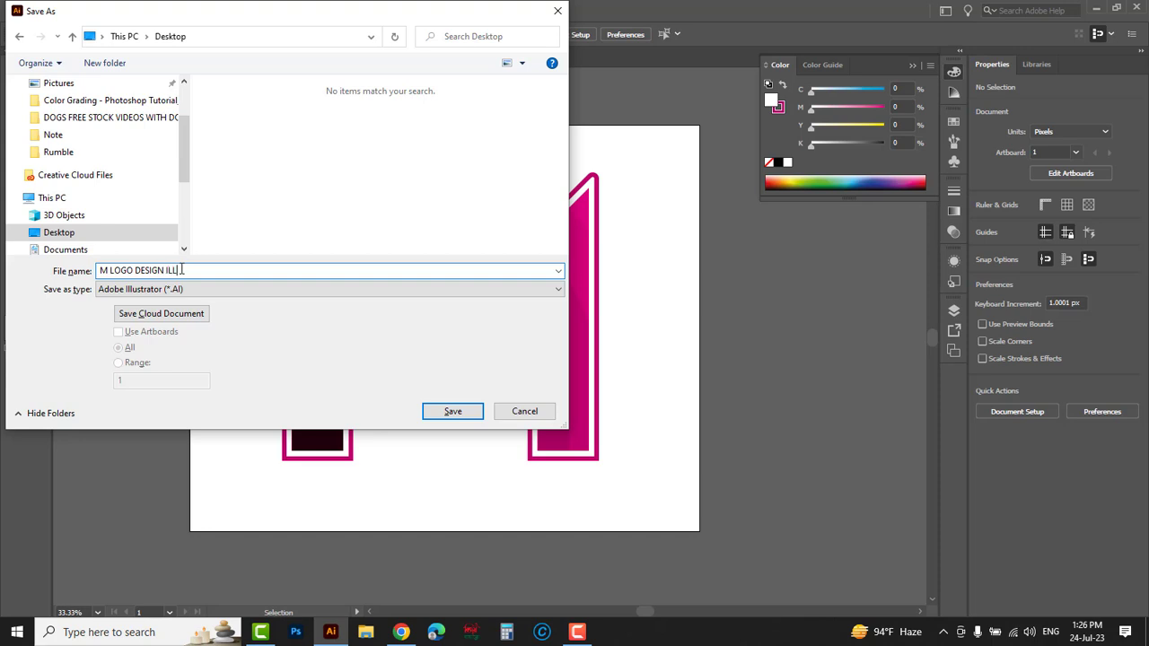
{"action": "type", "text": "USTRATOR"}
{"action": "left_click", "coordinate": [452, 413]}
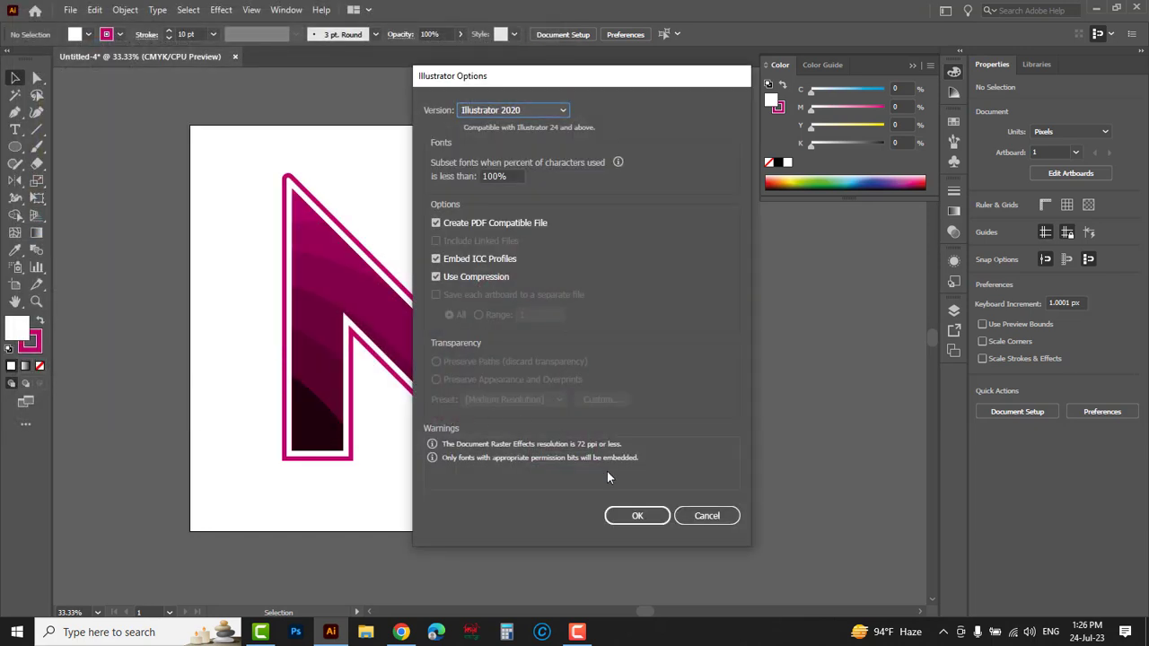
{"action": "left_click", "coordinate": [636, 515]}
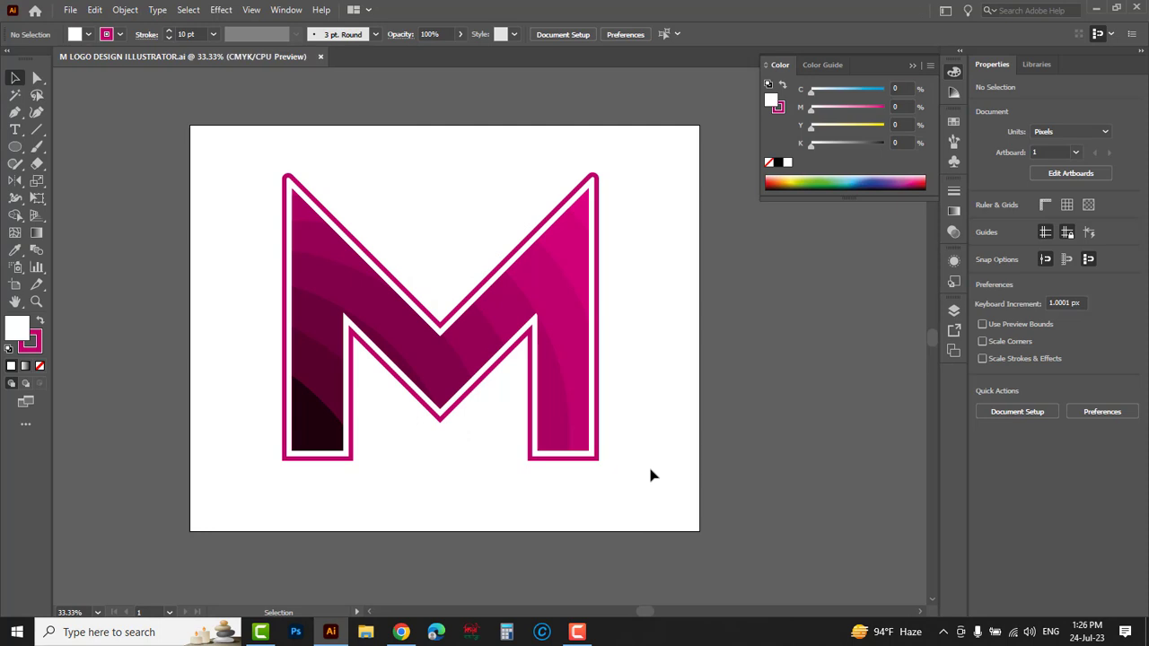
{"action": "key", "text": "z"}
{"action": "left_click_drag", "start_coordinate": [235, 144], "coordinate": [673, 500]}
{"action": "left_click_drag", "start_coordinate": [554, 436], "coordinate": [511, 440]}
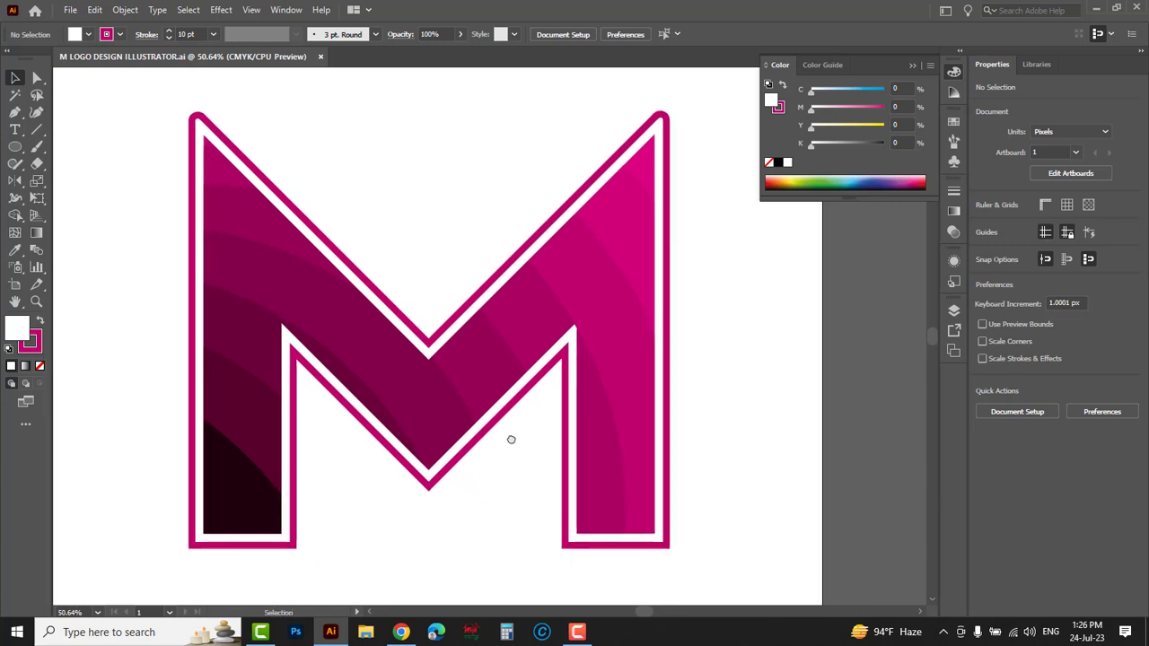